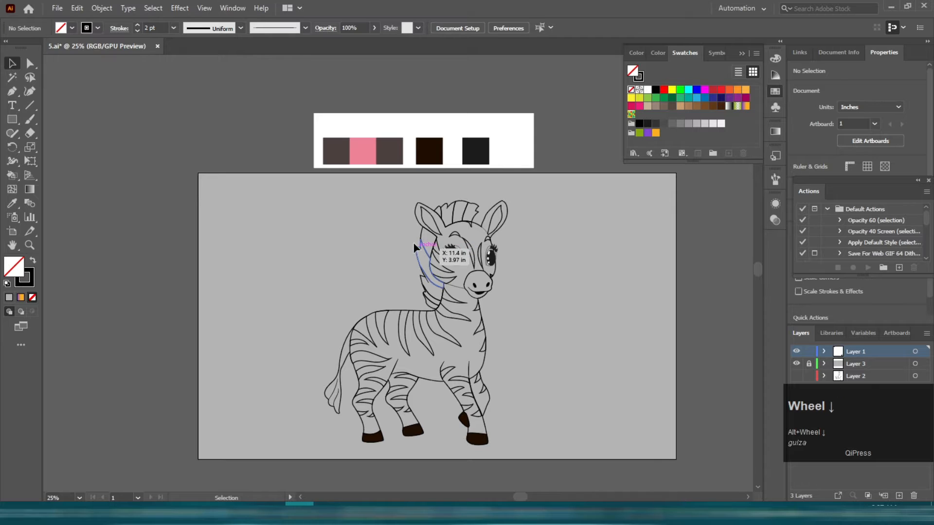
# Select the entire zebra drawing and convert it into a Live Paint group.
pyautogui.keyDown('alt'); pyautogui.scroll(2, 457, 248); pyautogui.keyUp('alt')
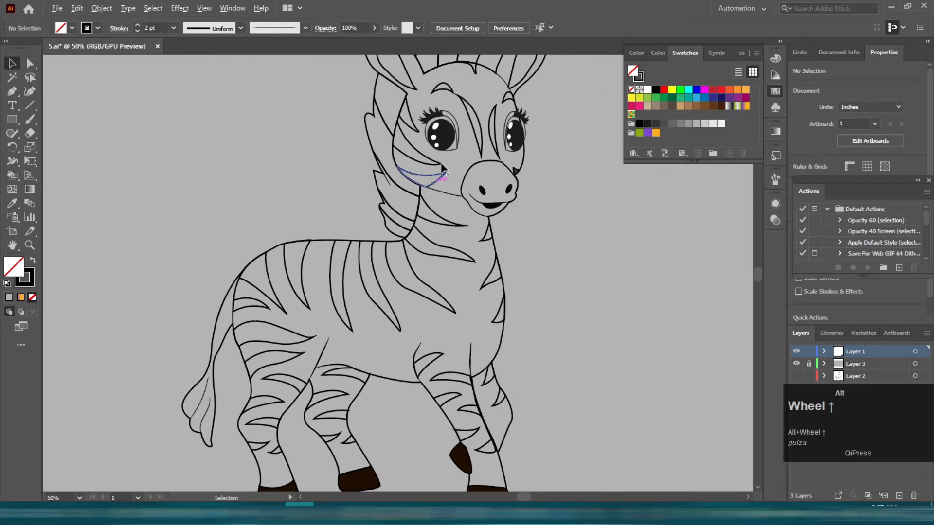
pyautogui.keyDown('alt'); pyautogui.scroll(3, 441, 168); pyautogui.keyUp('alt')
pyautogui.keyDown('alt'); pyautogui.scroll(-4, 598, 248); pyautogui.keyUp('alt')
pyautogui.moveTo(599, 251); pyautogui.dragTo(474, 246)
pyautogui.click(771, 91)
pyautogui.scroll(-4, 437, 139)
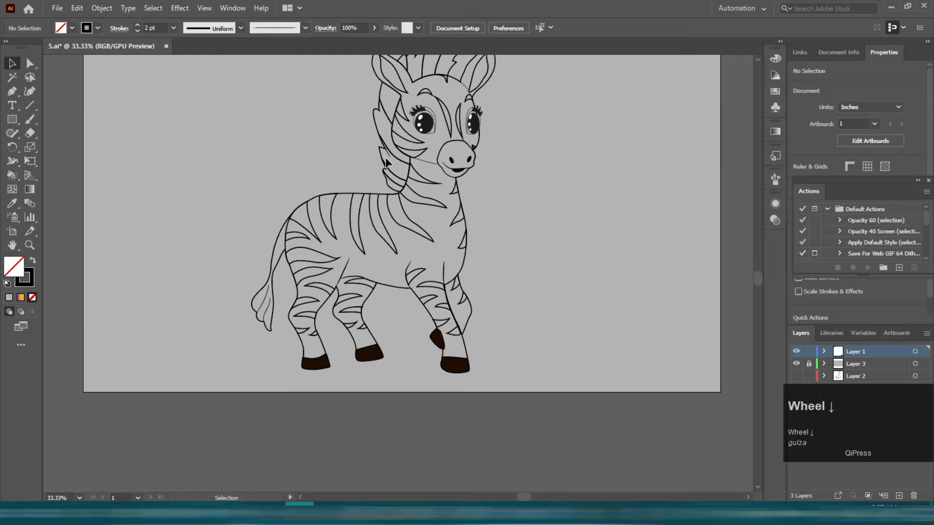
pyautogui.scroll(3, 359, 142)
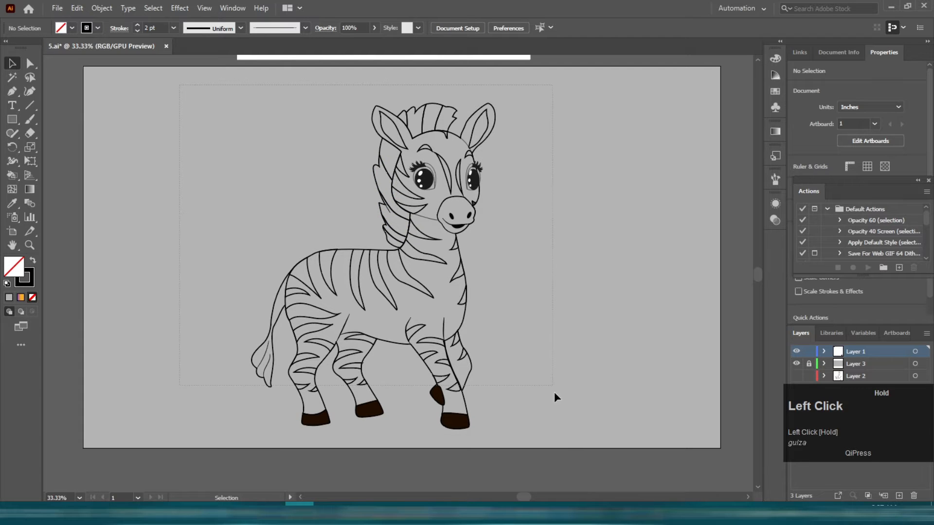
pyautogui.moveTo(564, 444); pyautogui.dragTo(563, 440)
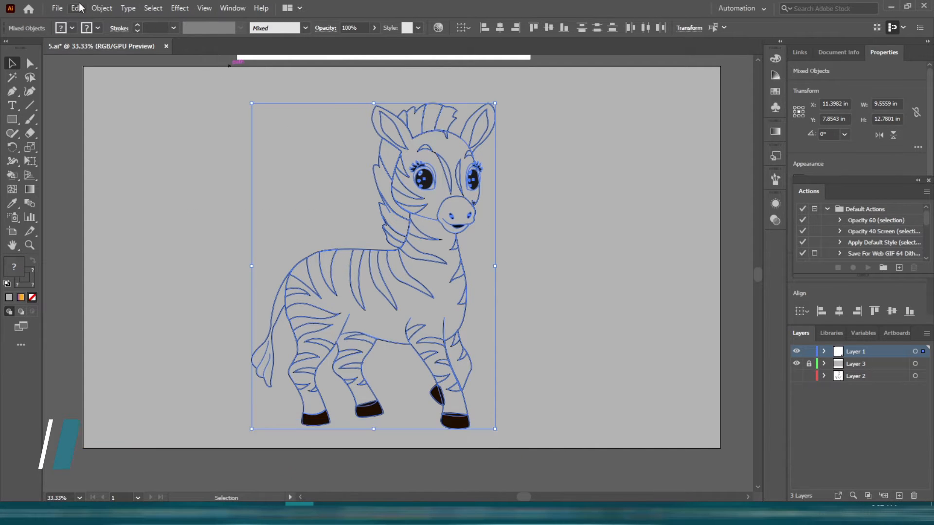
pyautogui.click(102, 8)
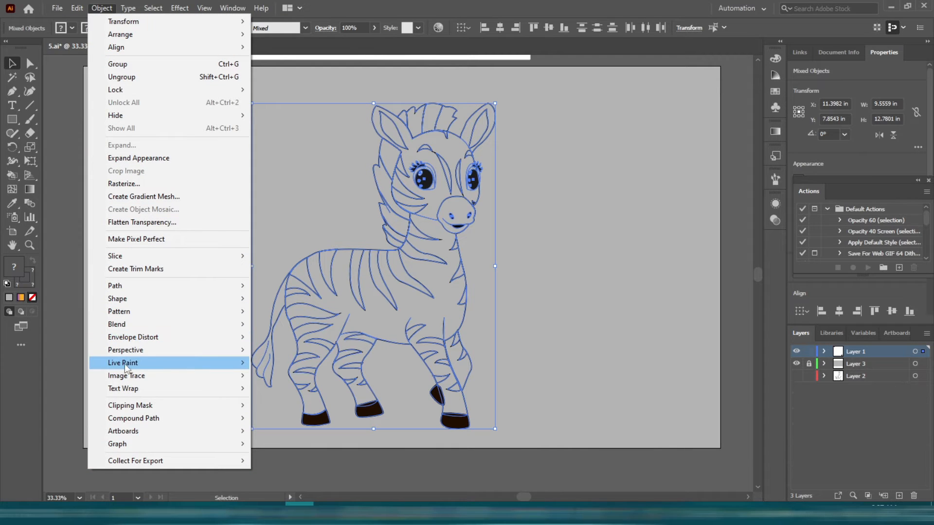
pyautogui.moveTo(113, 365)
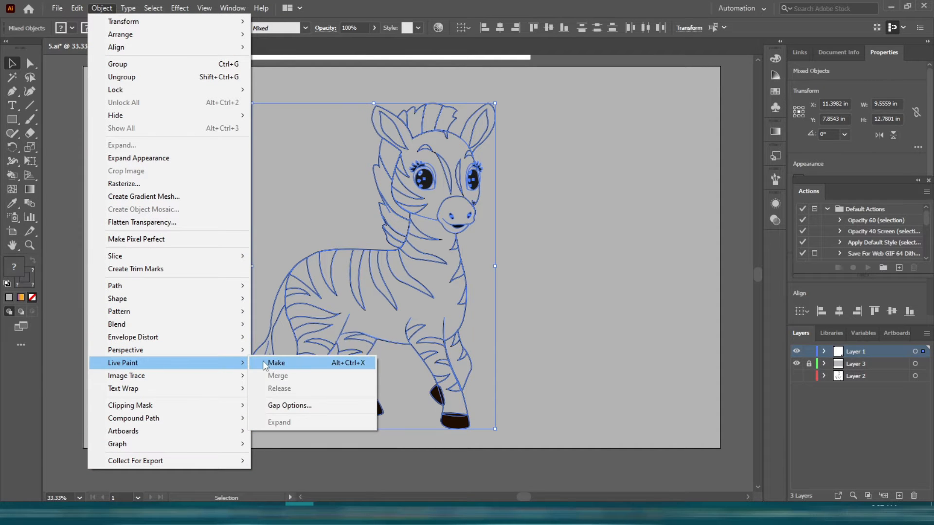
pyautogui.click(329, 362)
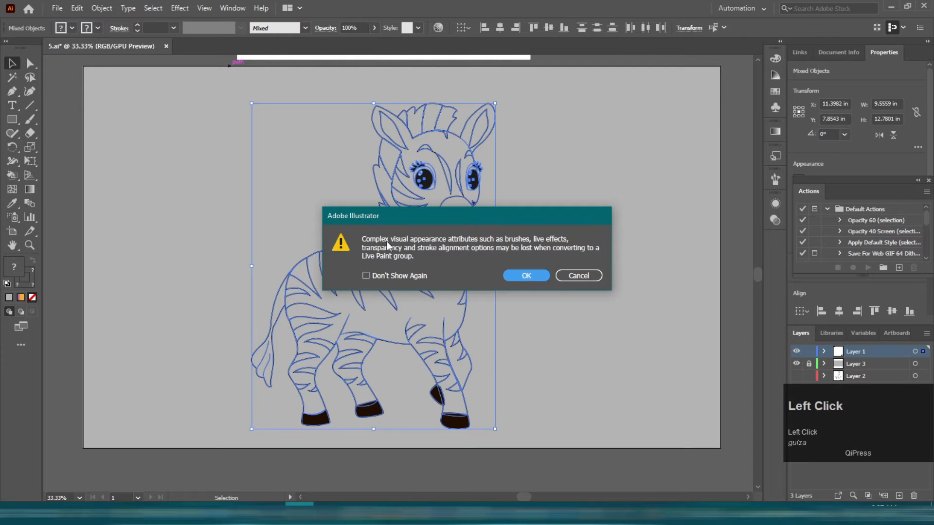
pyautogui.click(524, 276)
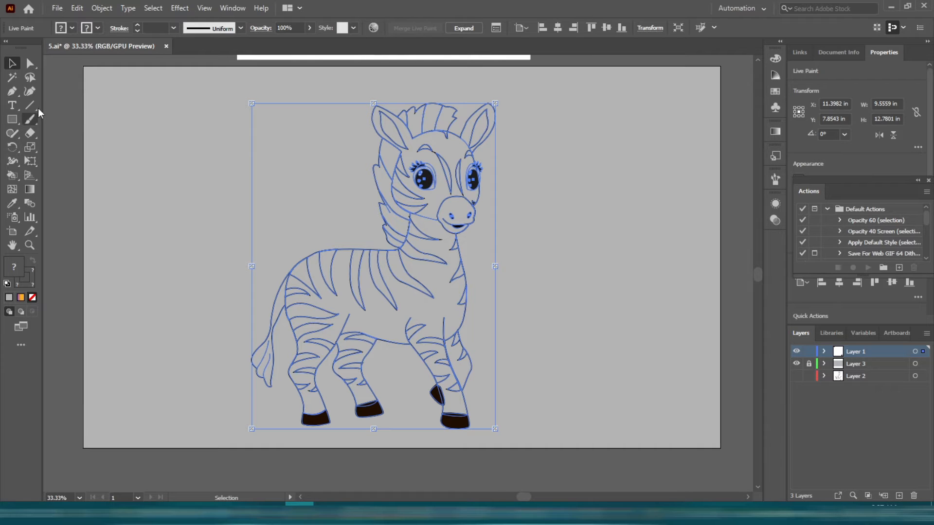
# With the Live Paint Bucket, sample white from the colour palette and fill the zebra's main body, neck and near legs, then deselect.
pyautogui.scroll(-1, 119, 76)
pyautogui.moveTo(10, 178)
pyautogui.mouseDown()
pyautogui.moveTo(61, 178)
pyautogui.moveTo(52, 203)
pyautogui.mouseUp()
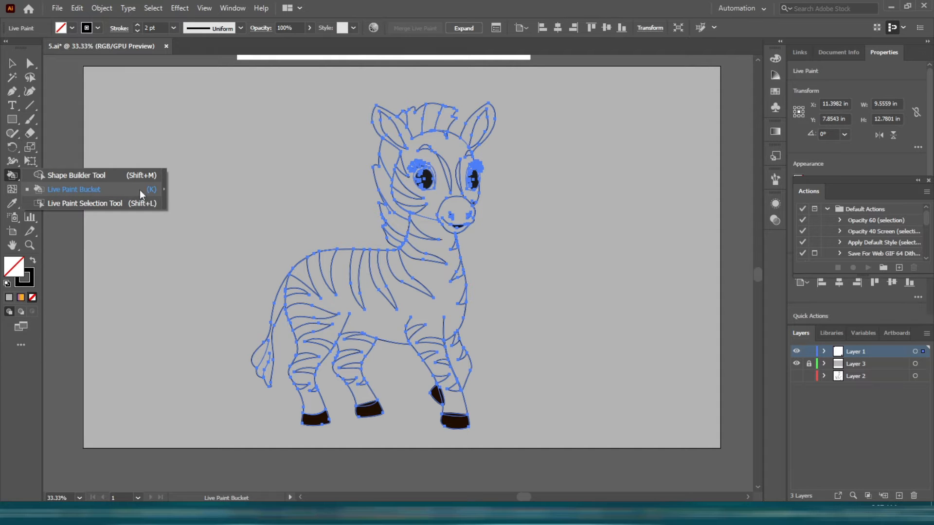
pyautogui.click(155, 190)
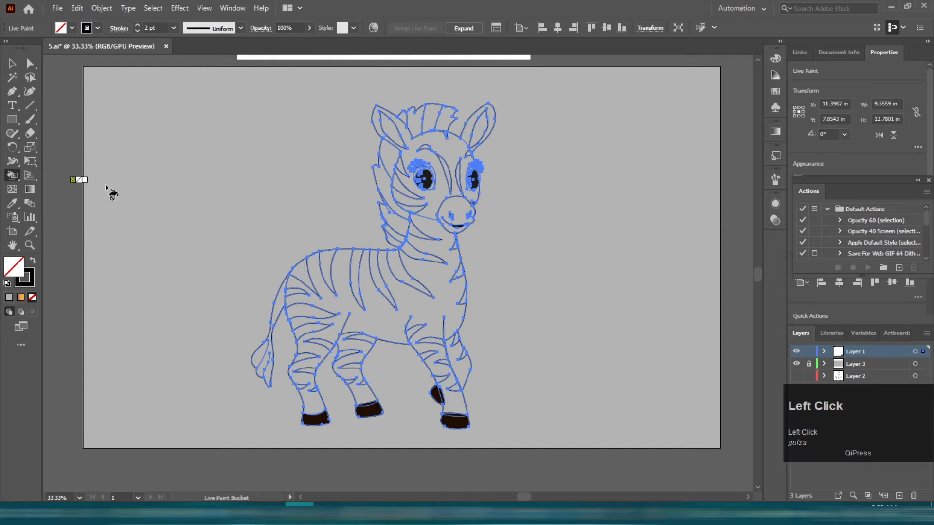
pyautogui.scroll(1, 527, 214)
pyautogui.scroll(3, 311, 121)
pyautogui.scroll(-4, 292, 115)
pyautogui.scroll(4, 364, 154)
pyautogui.scroll(-1, 463, 245)
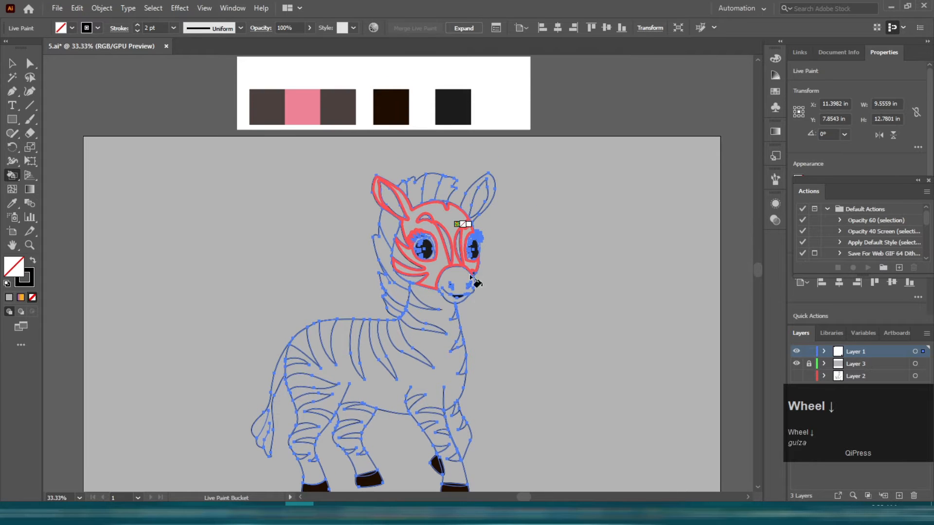
pyautogui.keyDown('alt'); pyautogui.click(490, 82); pyautogui.keyUp('alt')
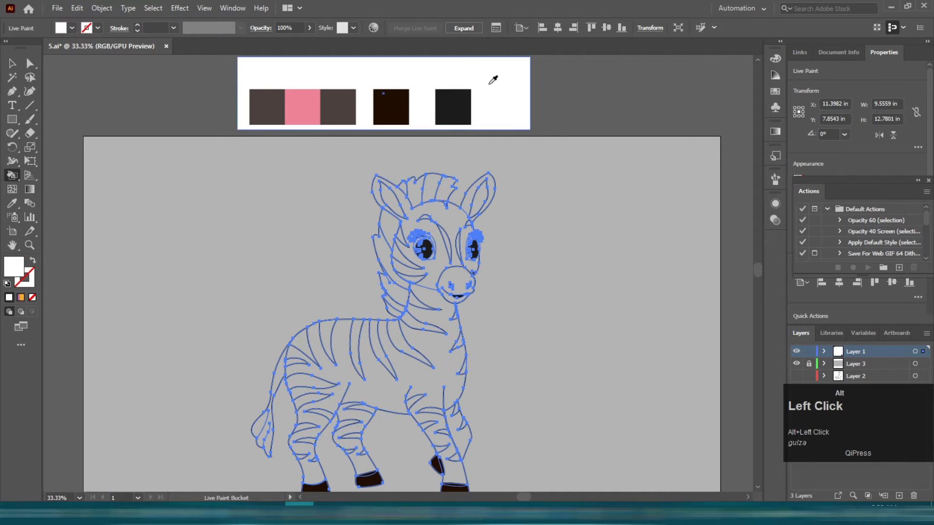
pyautogui.scroll(-1, 513, 214)
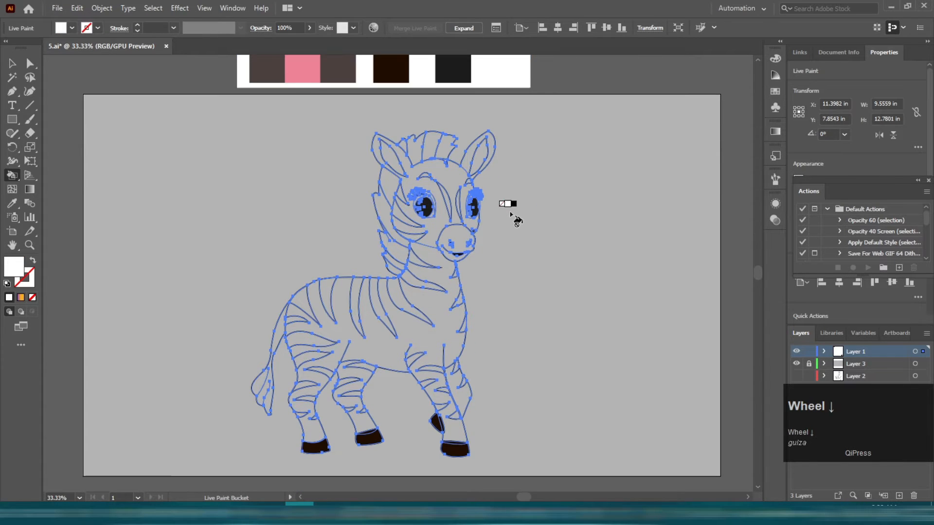
pyautogui.click(450, 328)
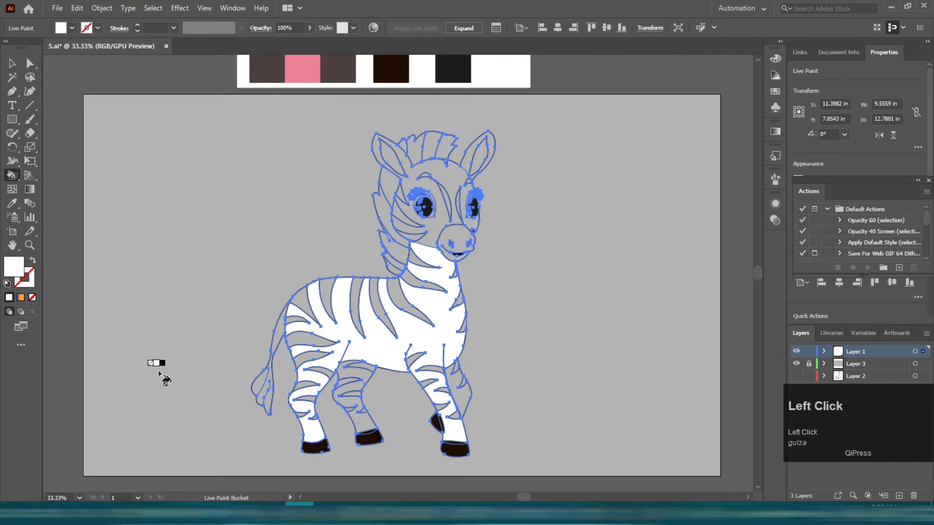
pyautogui.scroll(-3, 362, 370)
pyautogui.scroll(2, 469, 374)
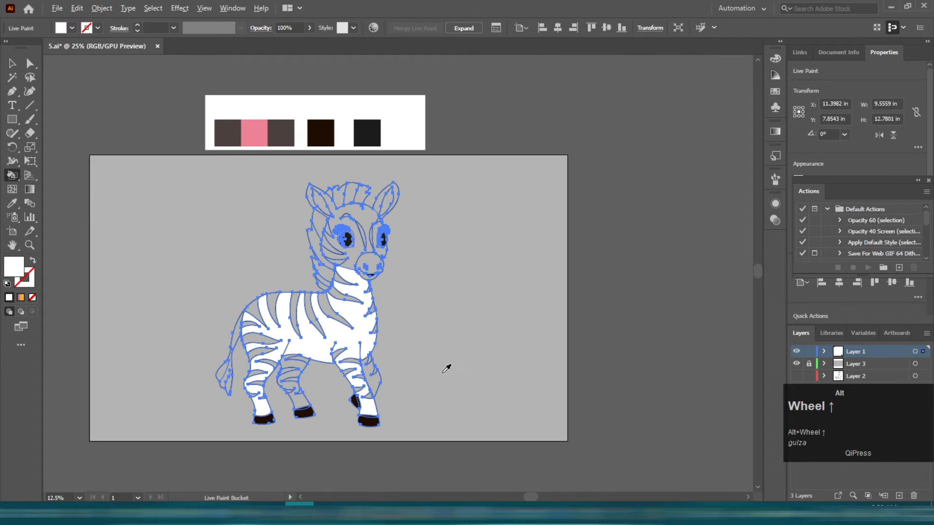
pyautogui.press('v')
pyautogui.click(470, 349)
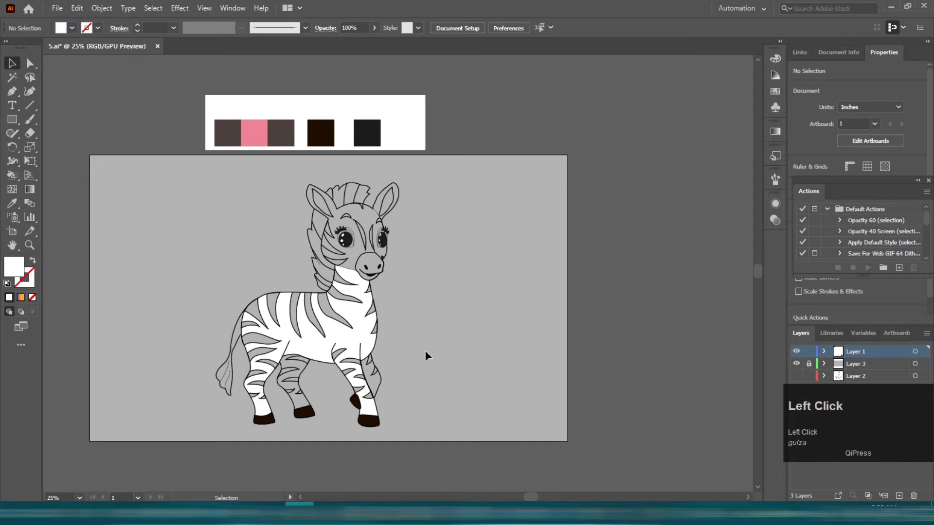
# Reselect the Live Paint group and fill the zebra's face, outer ears and light mane sections with white.
pyautogui.click(362, 339)
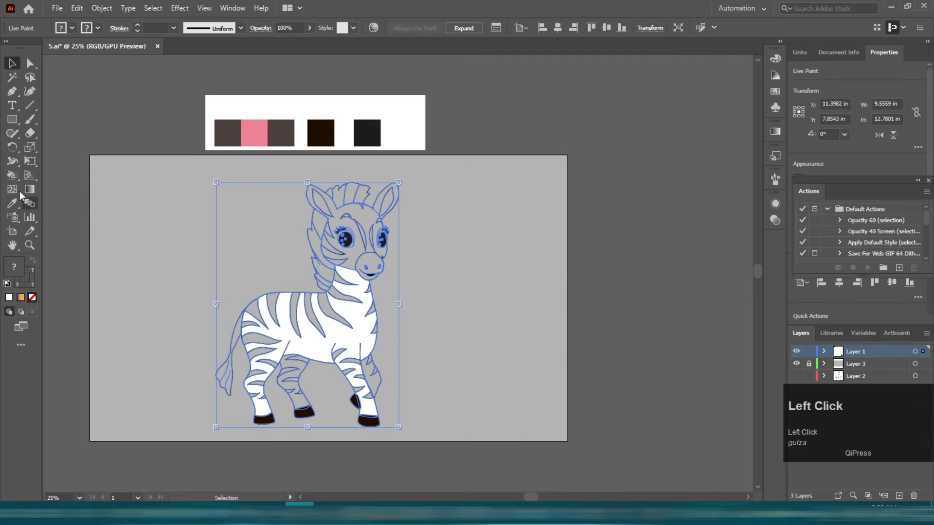
pyautogui.click(12, 176)
pyautogui.scroll(-2, 343, 193)
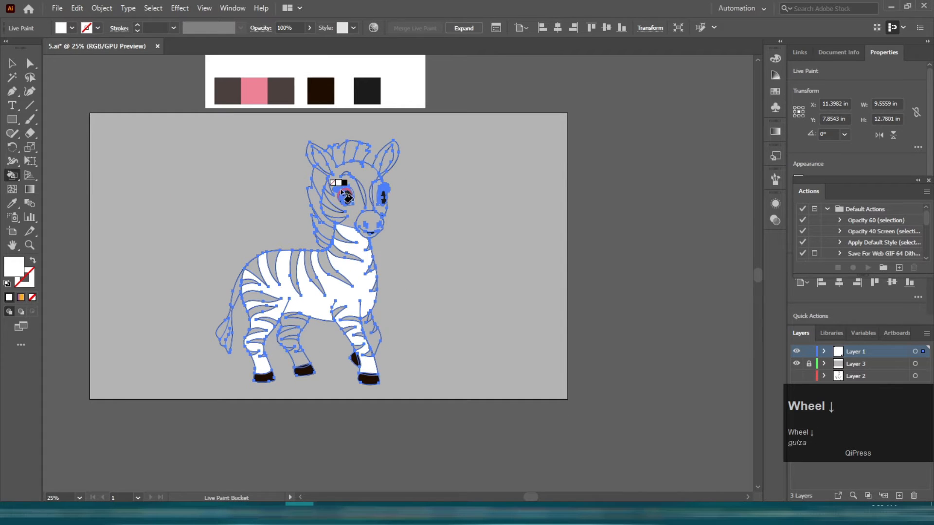
pyautogui.keyDown('alt'); pyautogui.scroll(2, 344, 204); pyautogui.keyUp('alt')
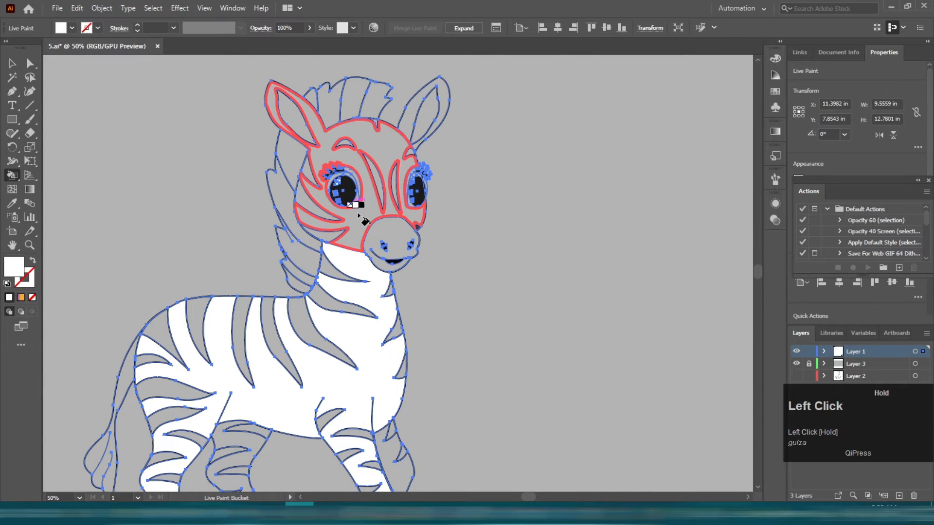
pyautogui.click(360, 215)
pyautogui.click(415, 97)
pyautogui.click(288, 173)
pyautogui.click(349, 99)
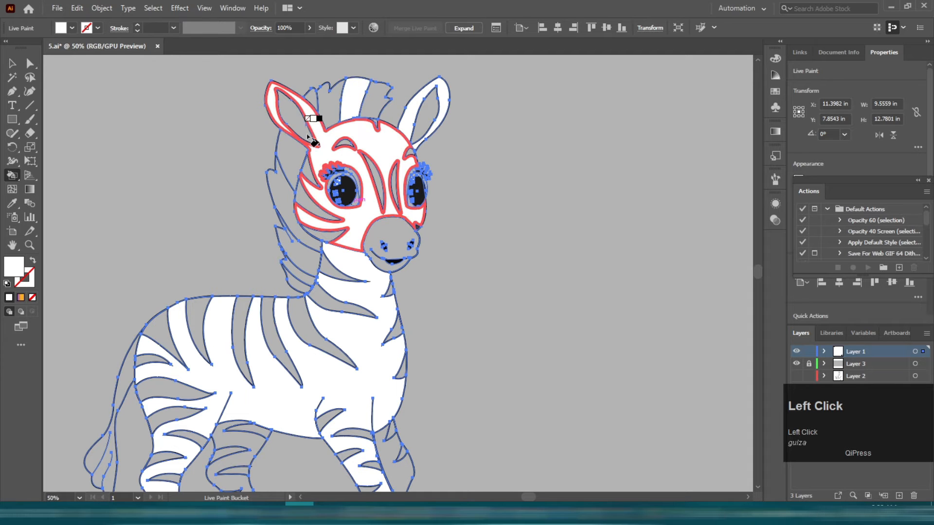
pyautogui.click(292, 155)
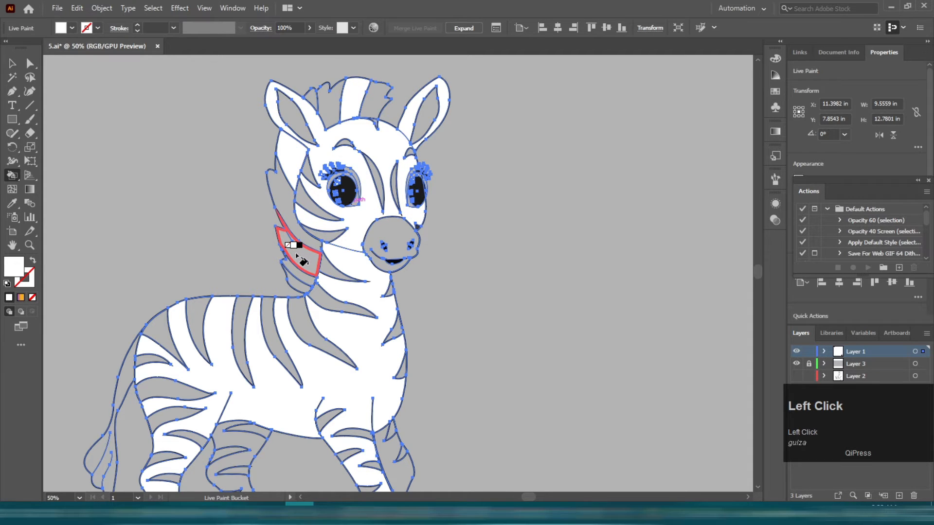
# Fill the tail and the far hind and front legs with white, then deselect the zebra.
pyautogui.scroll(-2, 197, 285)
pyautogui.click(90, 381)
pyautogui.scroll(-2, 277, 353)
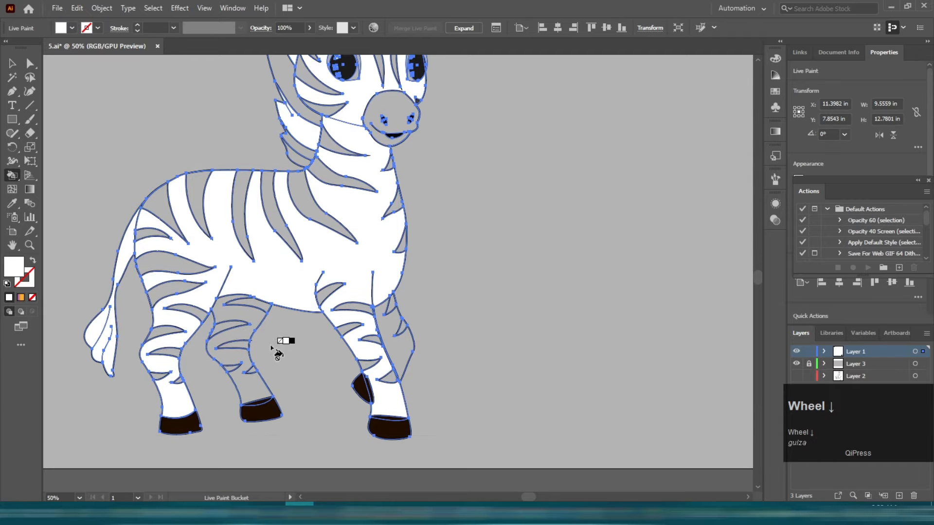
pyautogui.click(255, 314)
pyautogui.click(395, 349)
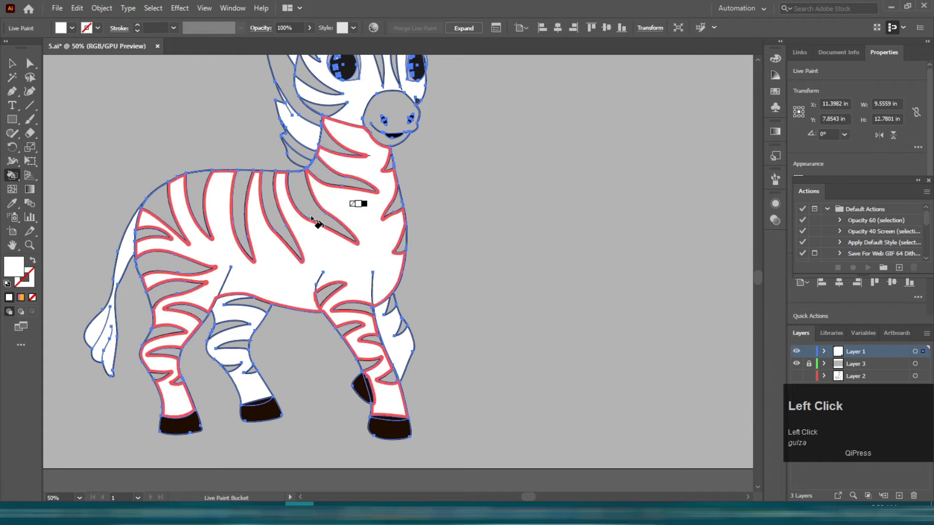
pyautogui.scroll(5, 270, 185)
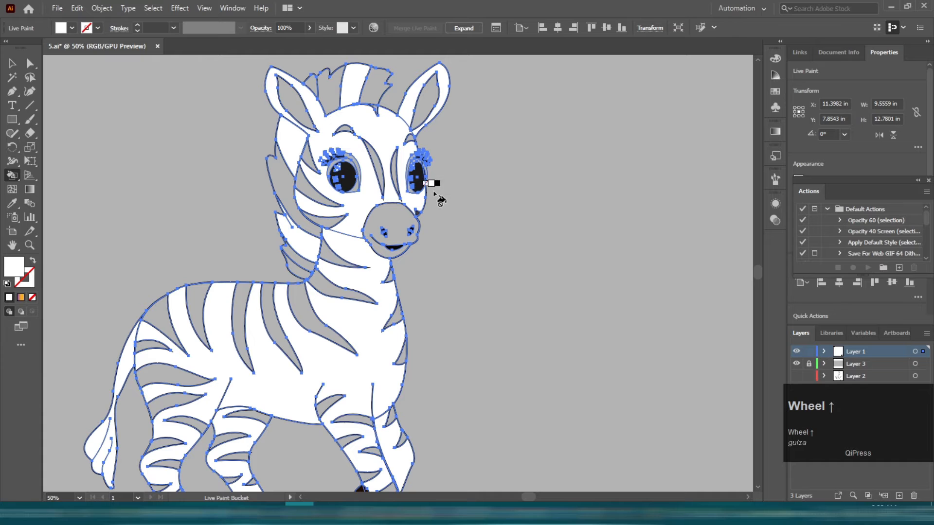
pyautogui.press('v')
pyautogui.click(505, 188)
pyautogui.scroll(-1, 532, 181)
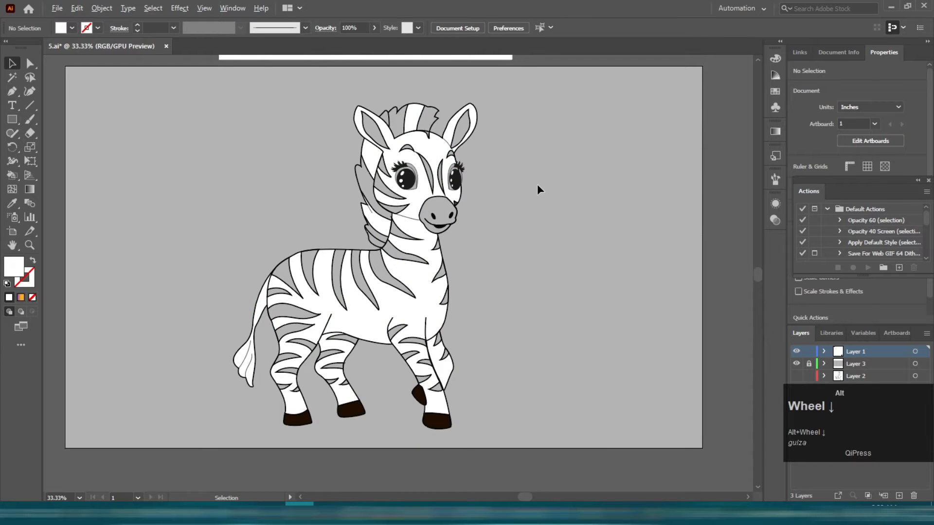
# Reselect the zebra, sample pink from the palette with the Live Paint Bucket and fill both inner ears.
pyautogui.scroll(2, 536, 183)
pyautogui.click(389, 215)
pyautogui.scroll(1, 109, 182)
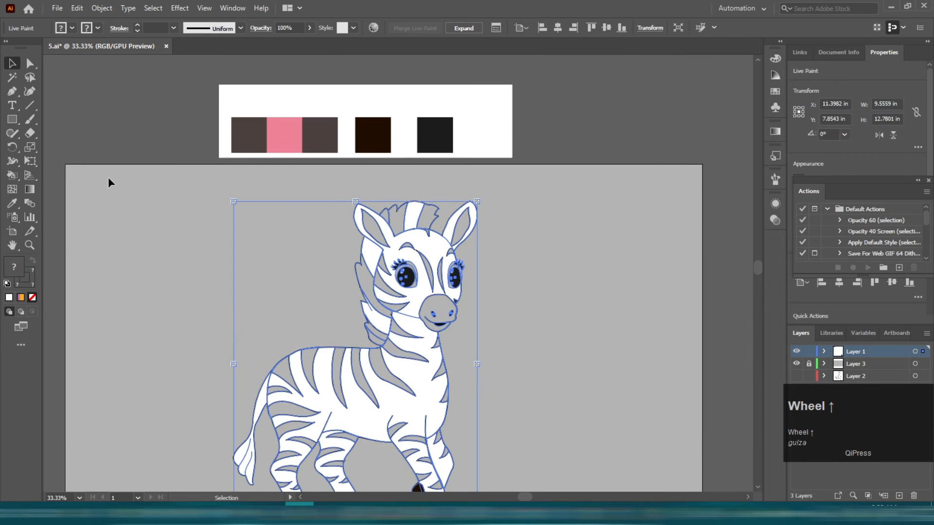
pyautogui.click(10, 179)
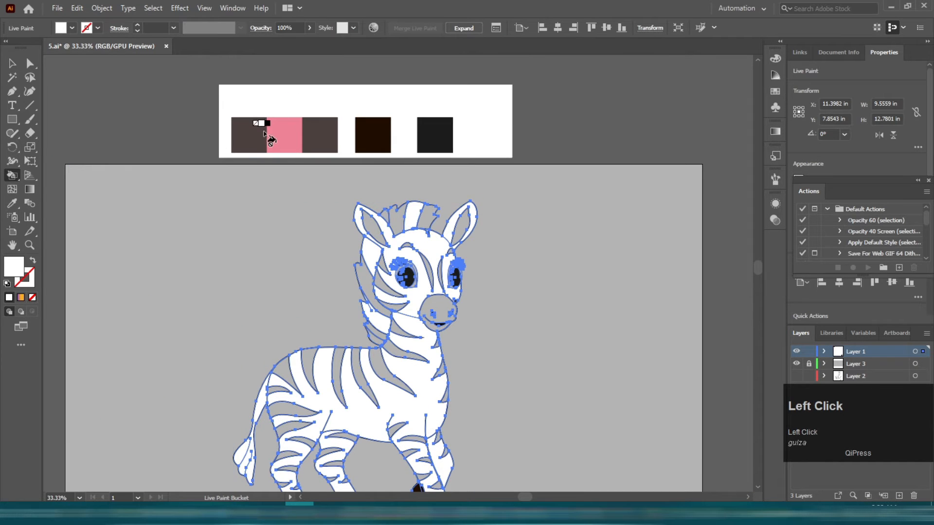
pyautogui.press('alt')
pyautogui.keyDown('alt'); pyautogui.click(285, 127); pyautogui.keyUp('alt')
pyautogui.scroll(3, 375, 182)
pyautogui.click(329, 252)
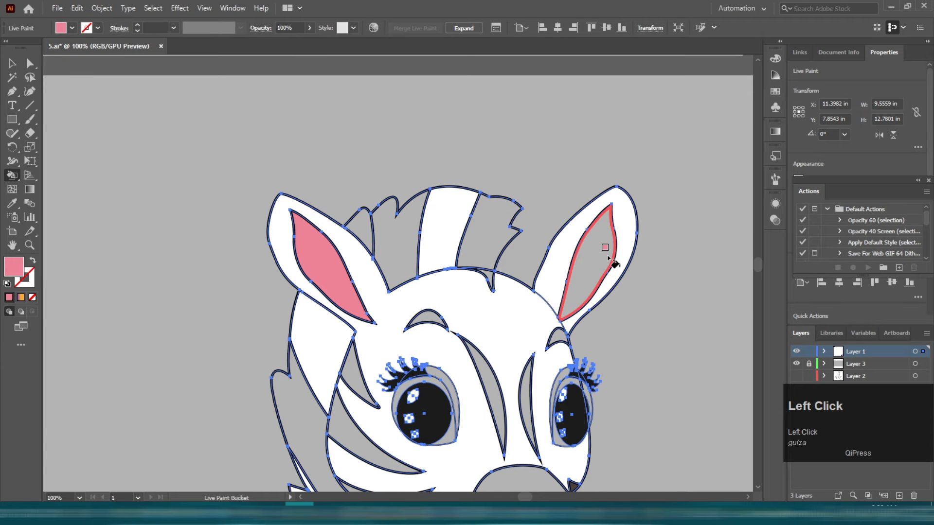
pyautogui.click(594, 256)
pyautogui.scroll(-3, 423, 209)
pyautogui.press('v')
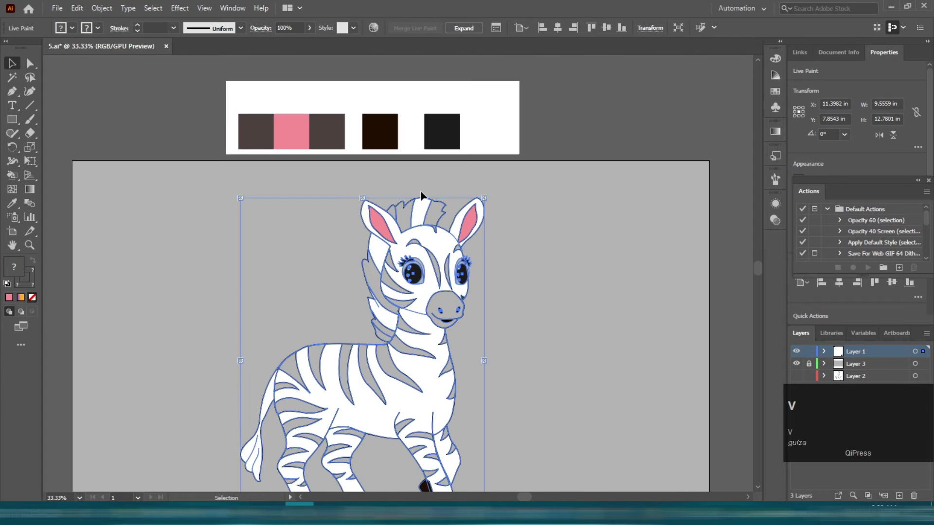
pyautogui.click(228, 214)
pyautogui.scroll(1, 470, 255)
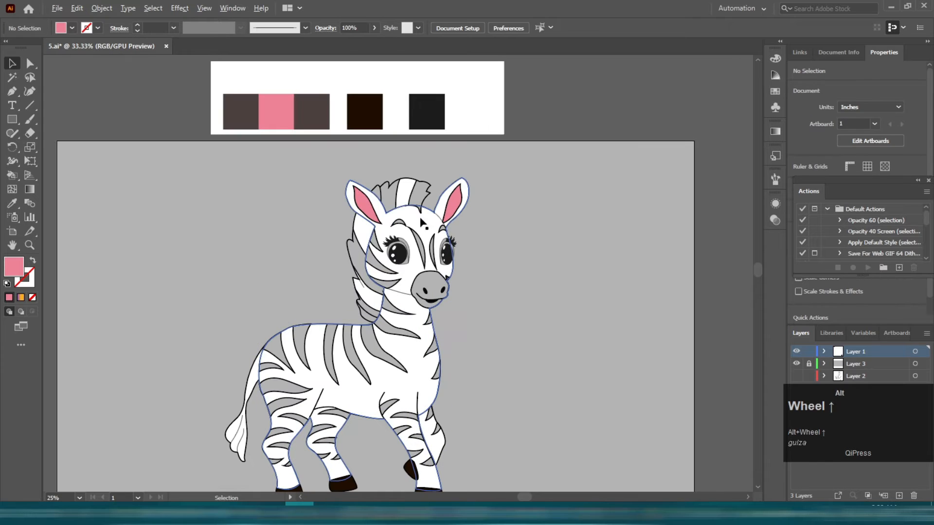
# Sample the dark greyish brown from the palette and fill the dark mane sections between the ears and the small forehead stripe.
pyautogui.click(341, 200)
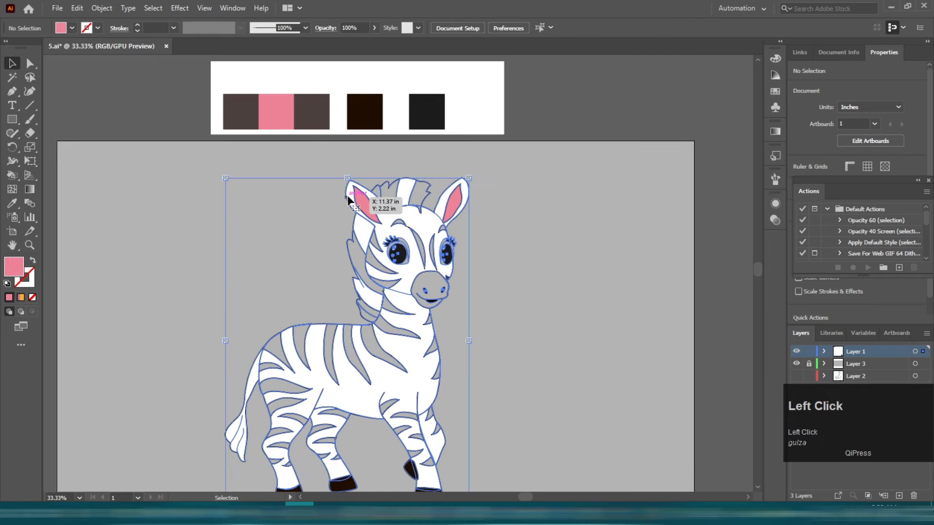
pyautogui.click(6, 177)
pyautogui.press('alt')
pyautogui.scroll(3, 404, 166)
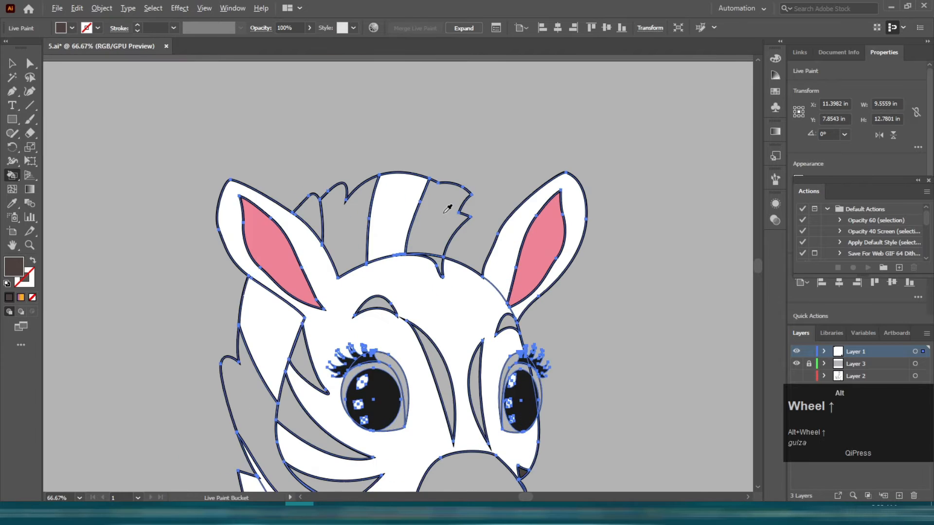
pyautogui.click(448, 225)
pyautogui.scroll(3, 445, 269)
pyautogui.click(439, 268)
pyautogui.scroll(-3, 444, 167)
pyautogui.scroll(2, 362, 166)
pyautogui.click(344, 170)
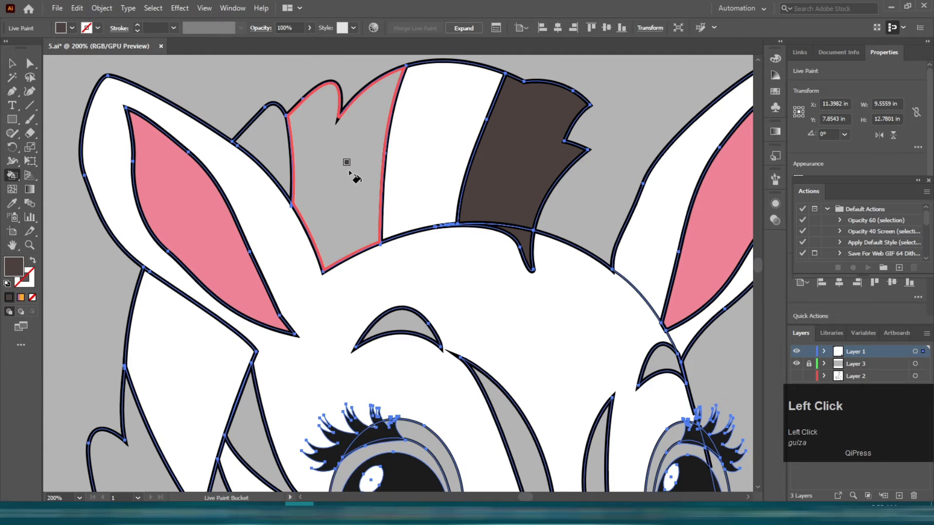
pyautogui.click(267, 145)
# Fill both eyebrows and the two long stripes between the eyes with the dark greyish brown.
pyautogui.scroll(-5, 272, 151)
pyautogui.scroll(1, 302, 182)
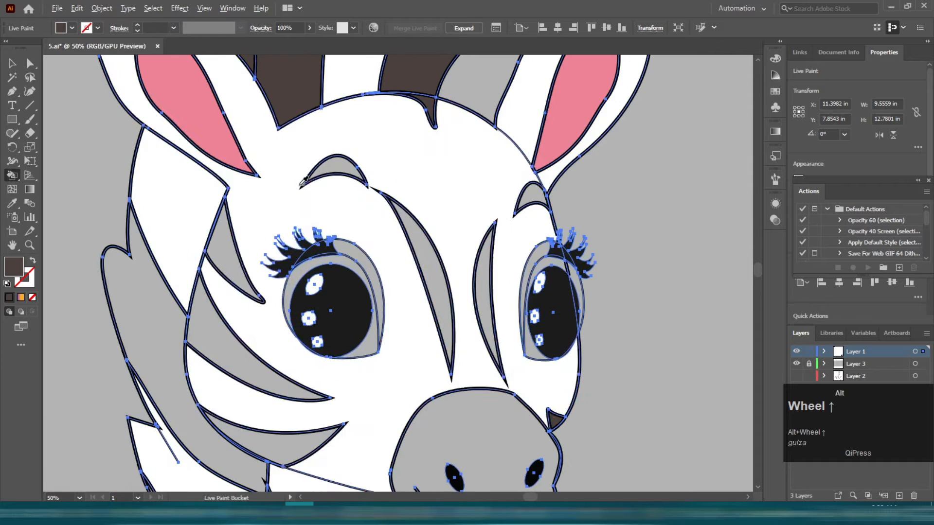
pyautogui.click(338, 169)
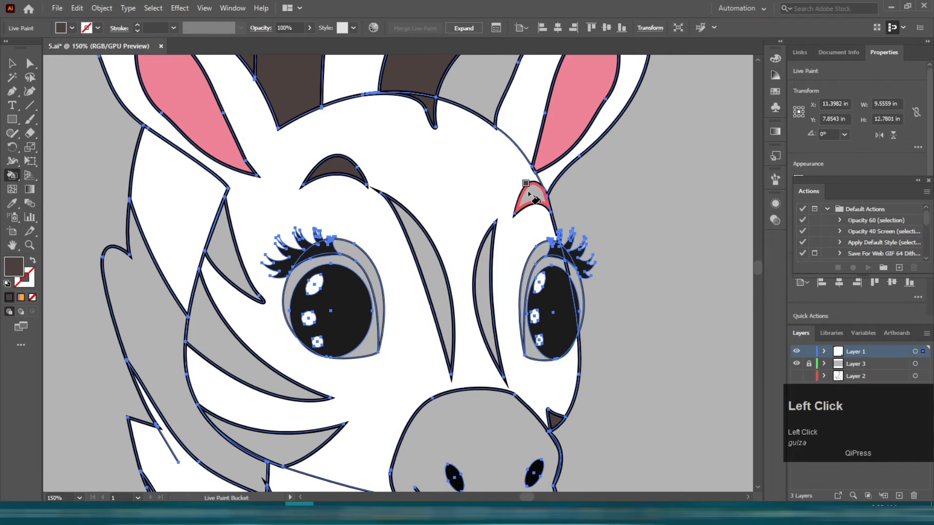
pyautogui.scroll(-2, 396, 129)
pyautogui.scroll(3, 442, 202)
pyautogui.click(357, 198)
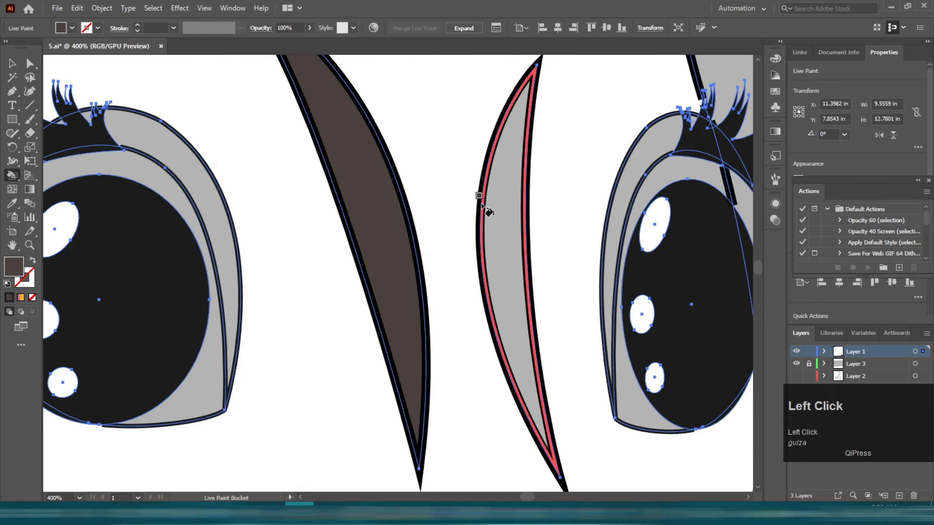
pyautogui.click(497, 205)
pyautogui.scroll(-4, 492, 176)
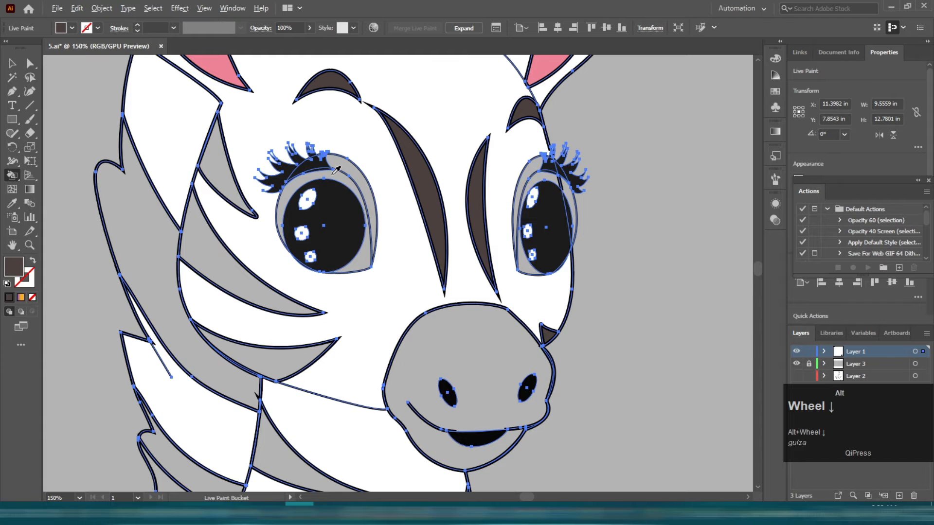
pyautogui.scroll(3, 347, 169)
pyautogui.click(357, 168)
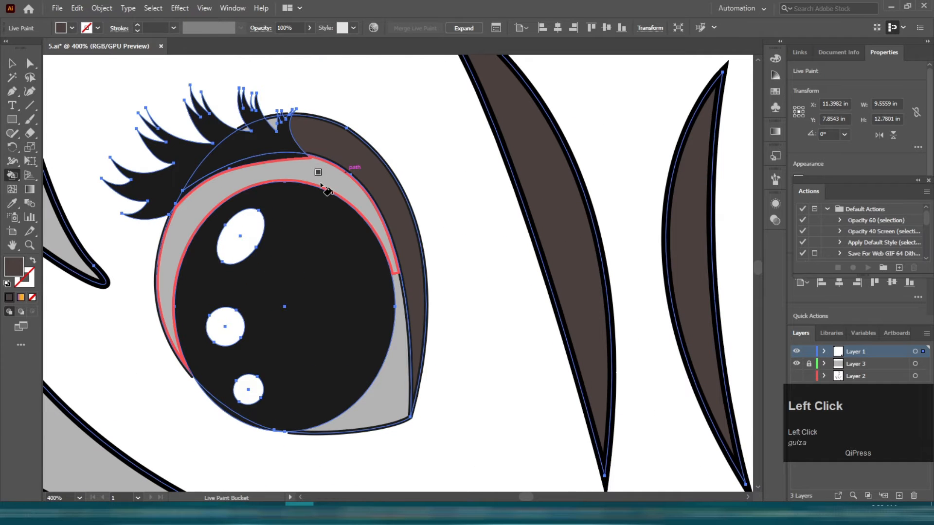
pyautogui.click(322, 178)
pyautogui.click(392, 392)
pyautogui.scroll(-3, 270, 191)
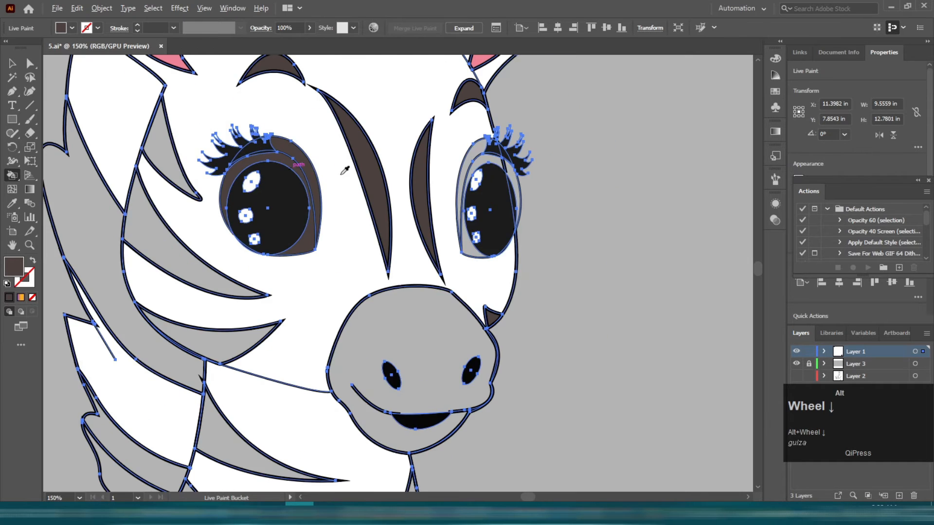
pyautogui.hotkey('ctrl', 'z')
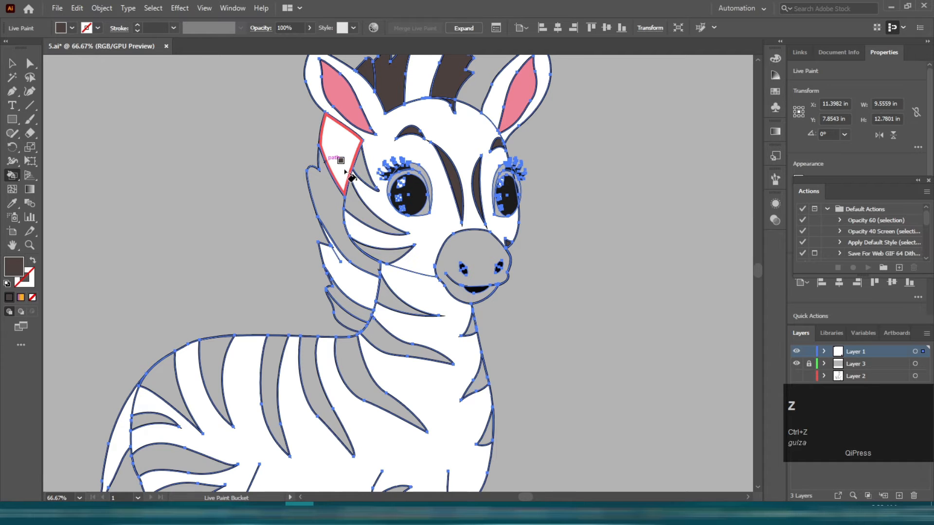
# Fill the three stripes on the zebra's cheek with the dark greyish brown.
pyautogui.scroll(1, 349, 176)
pyautogui.scroll(1, 362, 154)
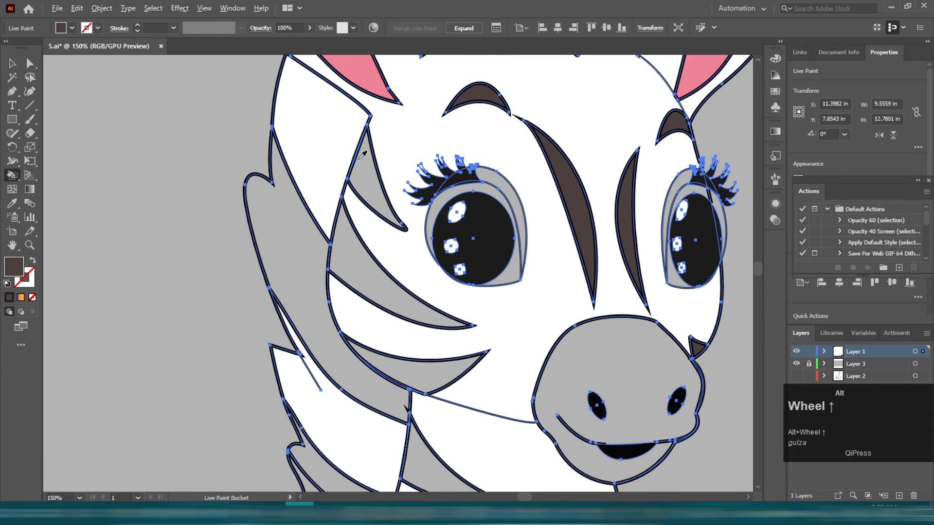
pyautogui.scroll(-2, 362, 155)
pyautogui.scroll(1, 364, 157)
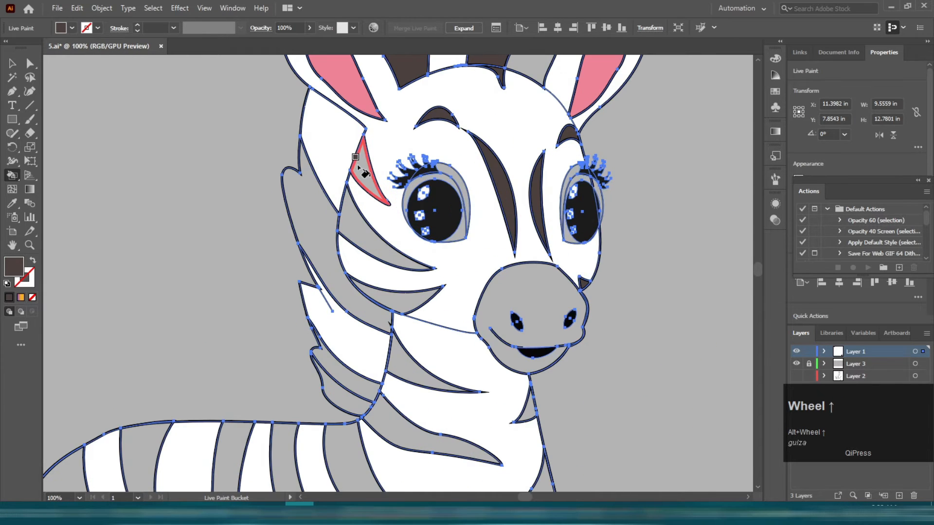
pyautogui.click(366, 172)
pyautogui.click(367, 234)
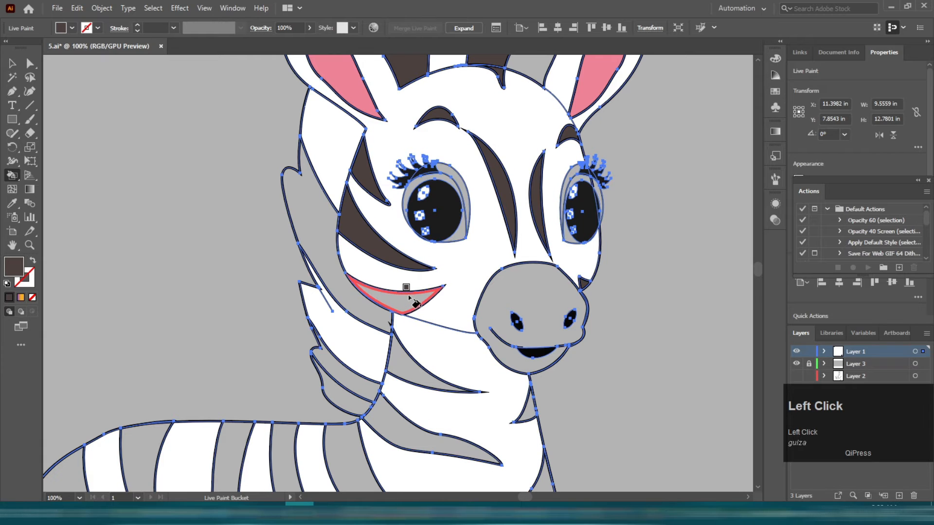
pyautogui.click(416, 298)
# Fill the large mane section behind the head and the lower mane sections with the dark greyish brown.
pyautogui.click(309, 210)
pyautogui.scroll(-2, 309, 210)
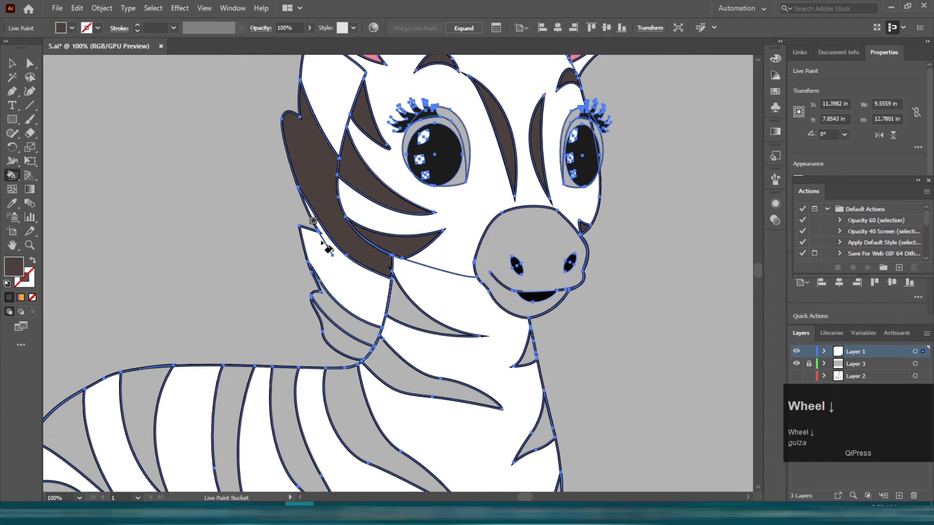
pyautogui.click(342, 311)
pyautogui.click(341, 331)
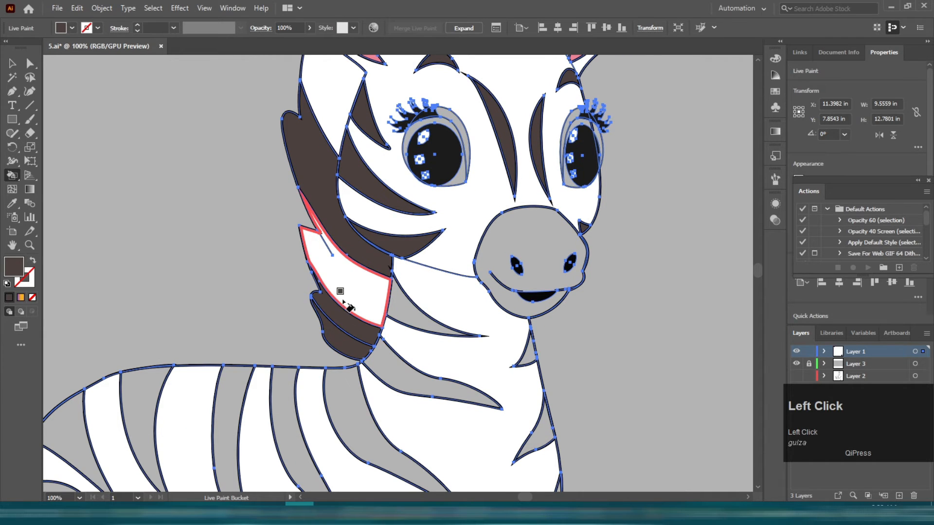
# Fill the two long neck stripes with the dark greyish brown.
pyautogui.scroll(-2, 382, 291)
pyautogui.click(399, 278)
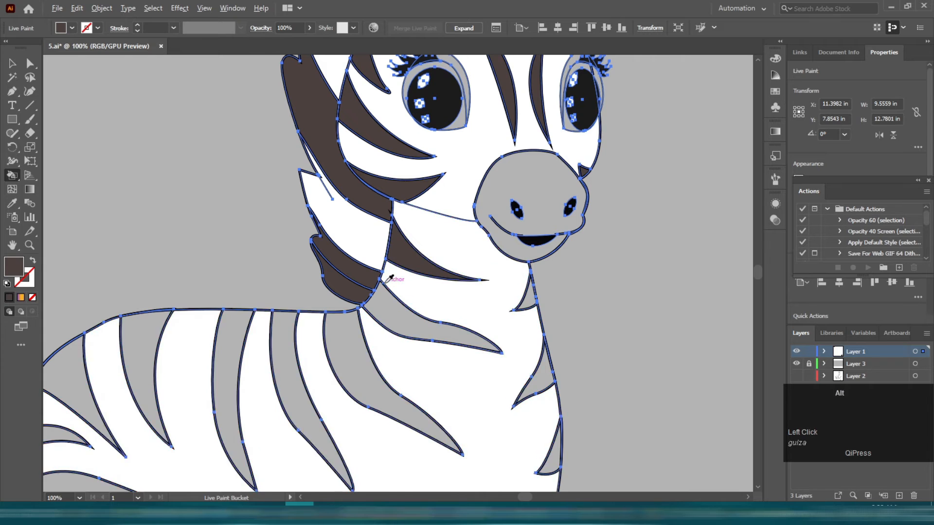
pyautogui.keyDown('alt'); pyautogui.scroll(-2, 384, 277); pyautogui.keyUp('alt')
pyautogui.click(388, 299)
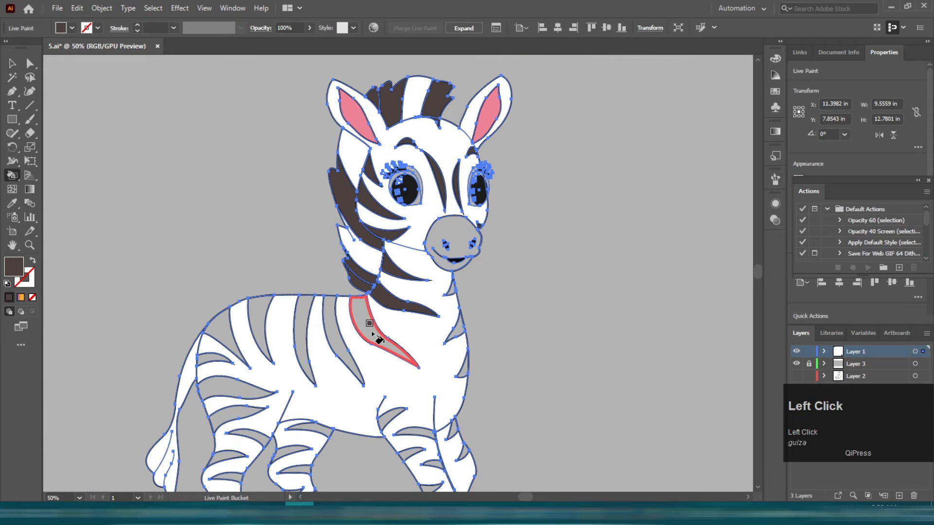
# Fill the five large stripes running down from the zebra's back with the dark greyish brown.
pyautogui.keyDown('alt'); pyautogui.scroll(2, 355, 341); pyautogui.keyUp('alt')
pyautogui.moveTo(305, 327); pyautogui.dragTo(479, 188)
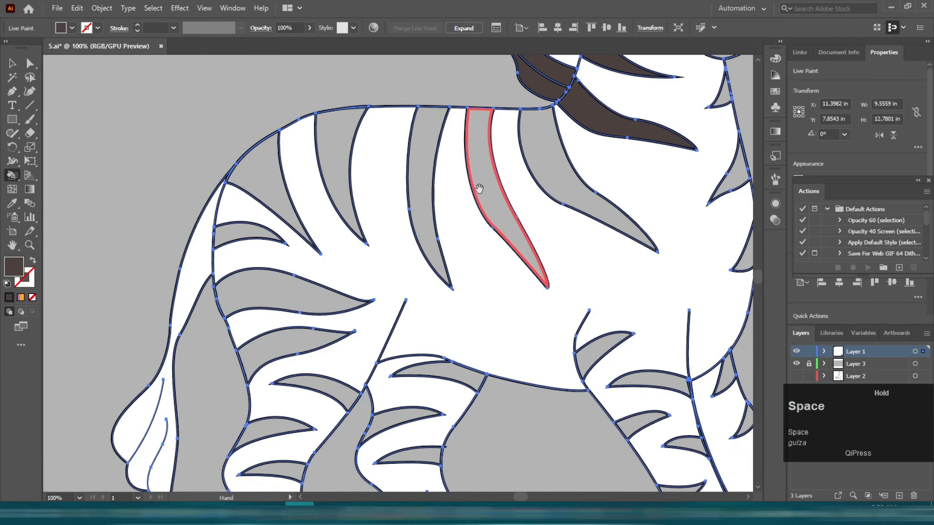
pyautogui.click(547, 156)
pyautogui.click(490, 163)
pyautogui.click(430, 154)
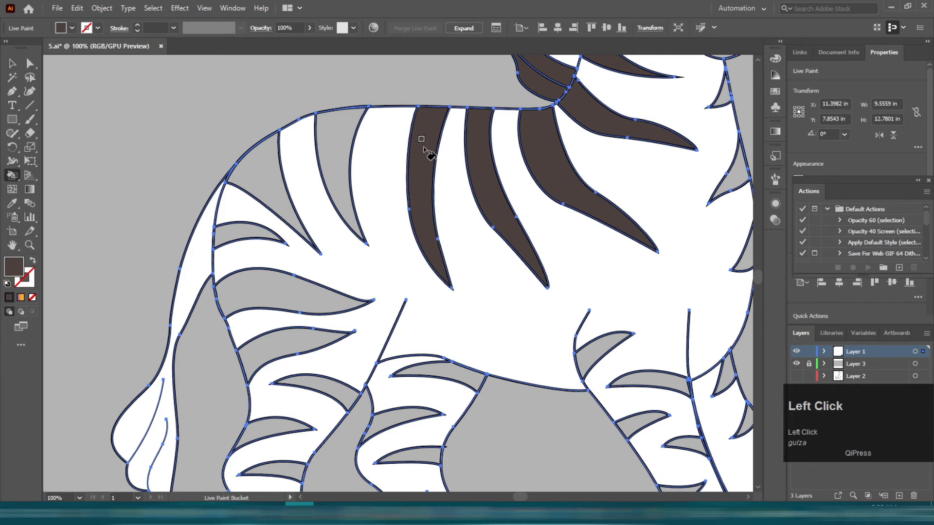
pyautogui.click(331, 143)
pyautogui.click(264, 165)
# Fill the rump stripes and all stripes down the near hind leg with the dark greyish brown.
pyautogui.scroll(-2, 252, 168)
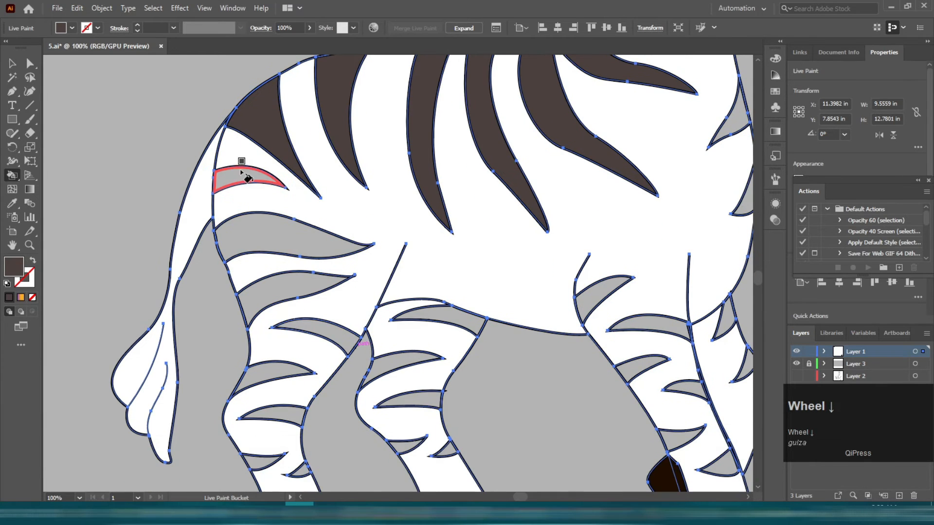
pyautogui.click(237, 178)
pyautogui.scroll(-2, 240, 182)
pyautogui.click(252, 175)
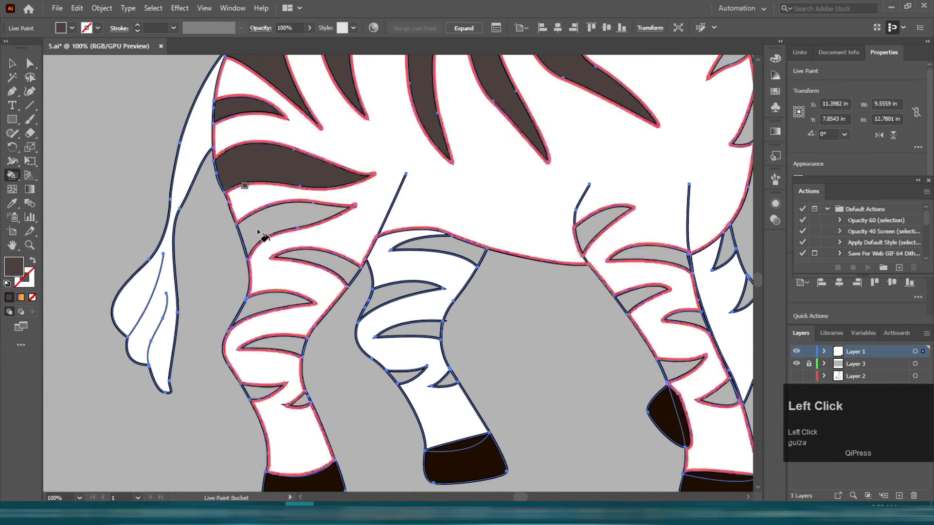
pyautogui.click(265, 228)
pyautogui.scroll(-2, 265, 227)
pyautogui.click(312, 202)
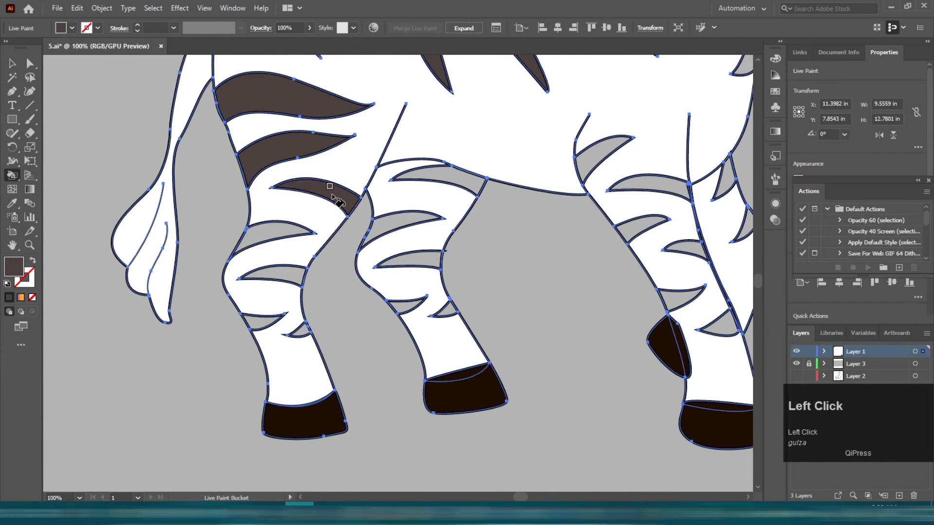
pyautogui.click(260, 236)
pyautogui.click(288, 276)
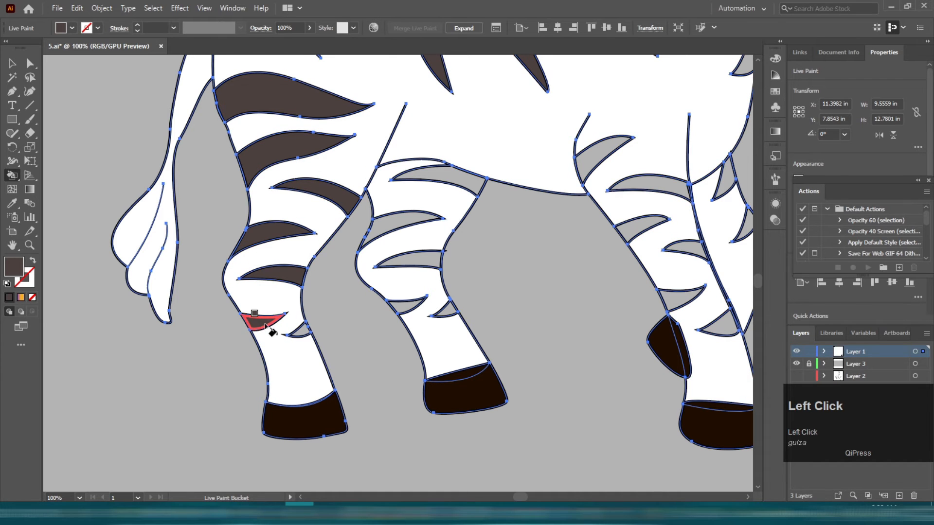
pyautogui.click(304, 330)
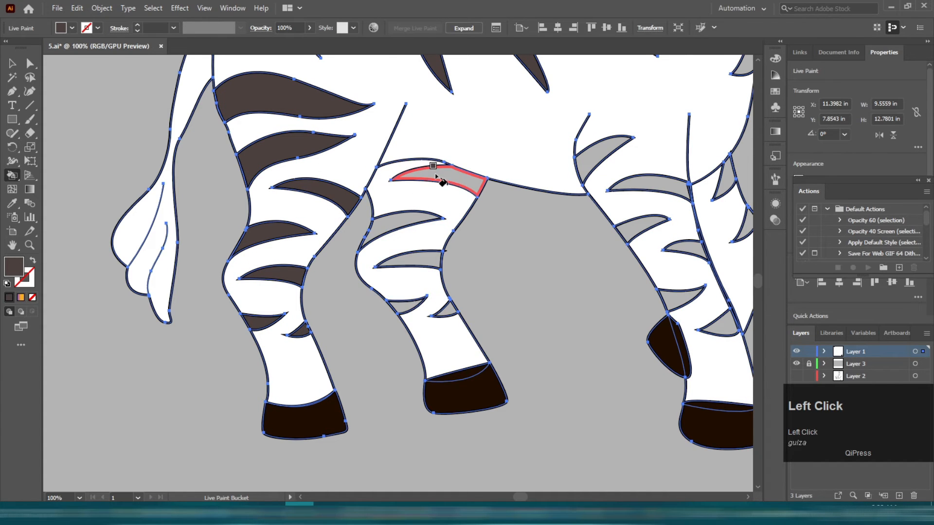
# Fill all five stripes on the far hind leg with the dark greyish brown.
pyautogui.click(436, 176)
pyautogui.click(397, 224)
pyautogui.click(413, 263)
pyautogui.click(405, 301)
pyautogui.click(439, 310)
# Fill the stripes on the near front leg with the dark greyish brown.
pyautogui.press('space')
pyautogui.moveTo(548, 236)
pyautogui.mouseDown()
pyautogui.moveTo(161, 212)
pyautogui.moveTo(154, 226)
pyautogui.mouseUp()
pyautogui.click(249, 189)
pyautogui.click(247, 213)
pyautogui.click(287, 287)
pyautogui.click(323, 311)
# Fill the two stripes on the far front leg with the dark greyish brown.
pyautogui.scroll(2, 355, 267)
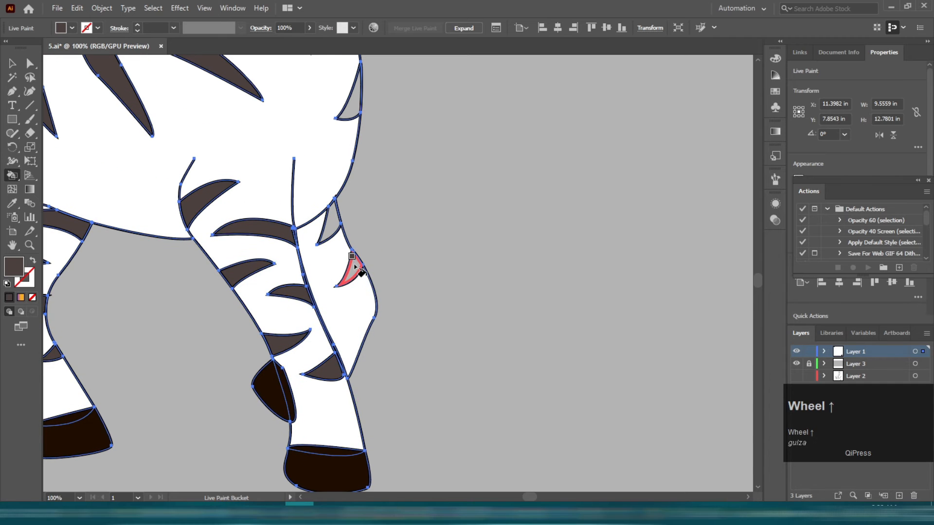
pyautogui.click(355, 267)
pyautogui.click(327, 224)
# Fill the small stripes along the front edge of the chest and throat with the dark greyish brown.
pyautogui.scroll(5, 335, 225)
pyautogui.click(353, 241)
pyautogui.scroll(4, 353, 241)
pyautogui.click(346, 265)
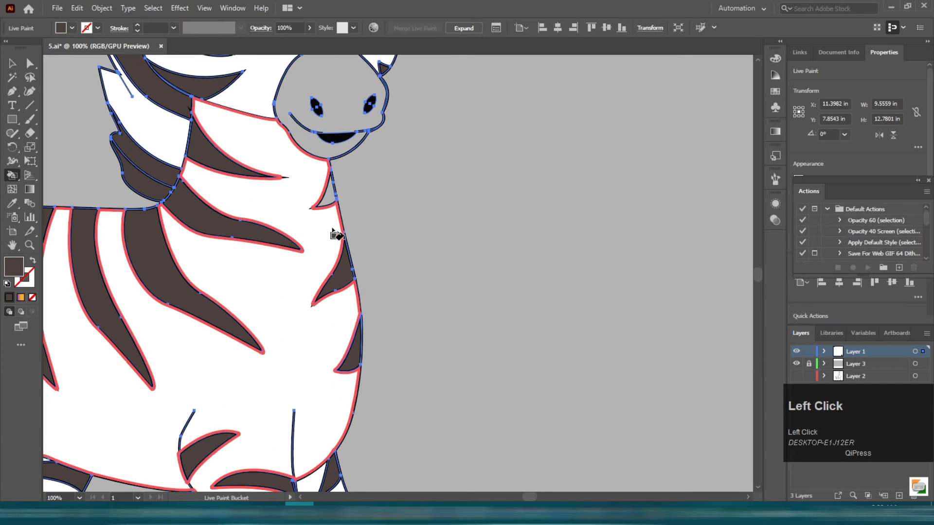
pyautogui.click(329, 193)
# Fill the muzzle and chin with the dark greyish brown, then deselect the zebra.
pyautogui.scroll(4, 331, 193)
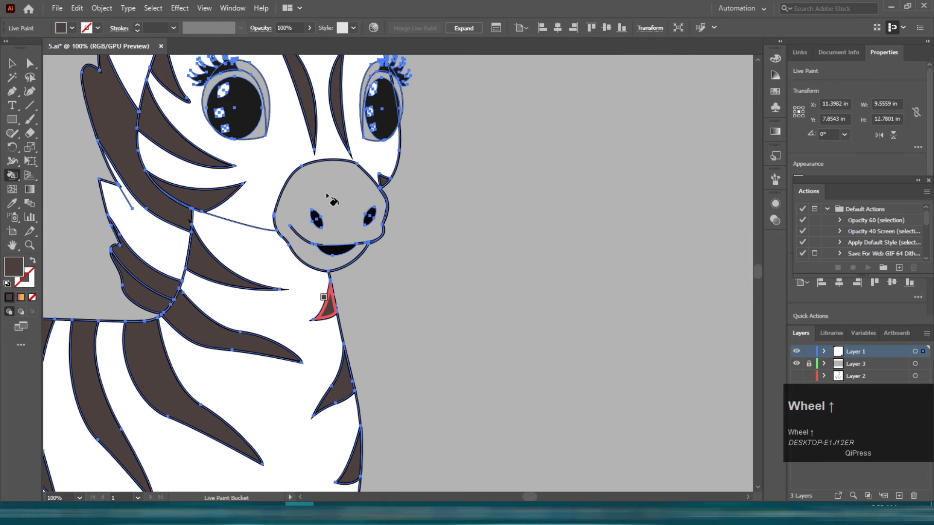
pyautogui.click(333, 192)
pyautogui.scroll(7, 437, 223)
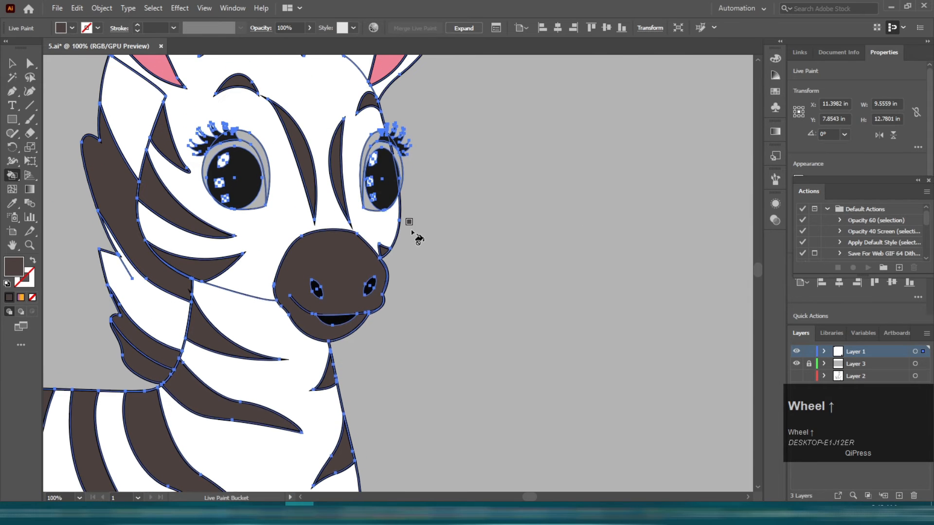
pyautogui.press('v')
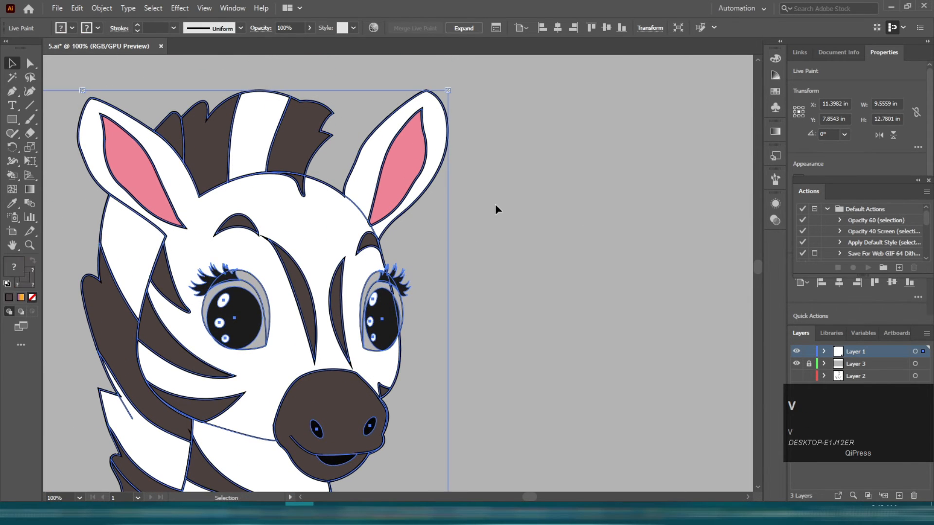
pyautogui.click(496, 203)
# Switch to File Explorer and browse to the illustrator work folder inside youtube on drive F:.
pyautogui.scroll(-3, 491, 168)
pyautogui.scroll(-2, 495, 172)
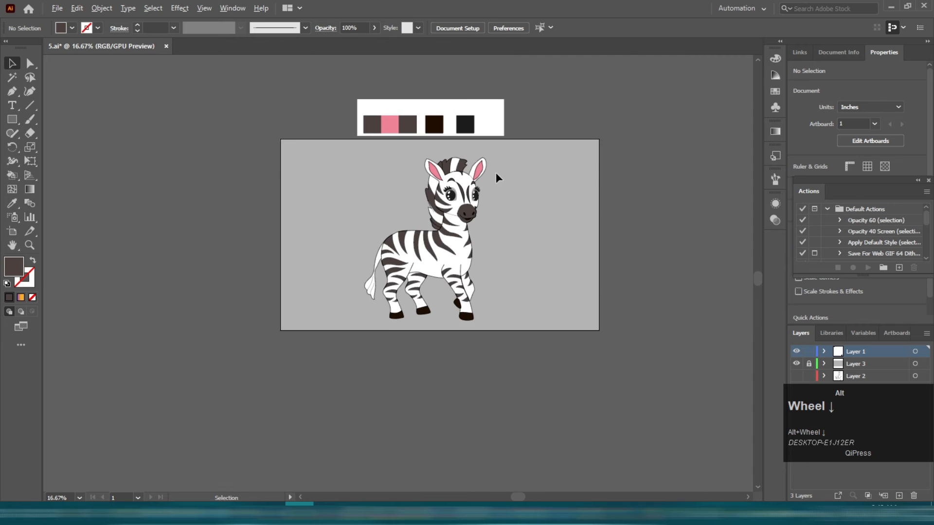
pyautogui.scroll(1, 499, 177)
pyautogui.click(192, 510)
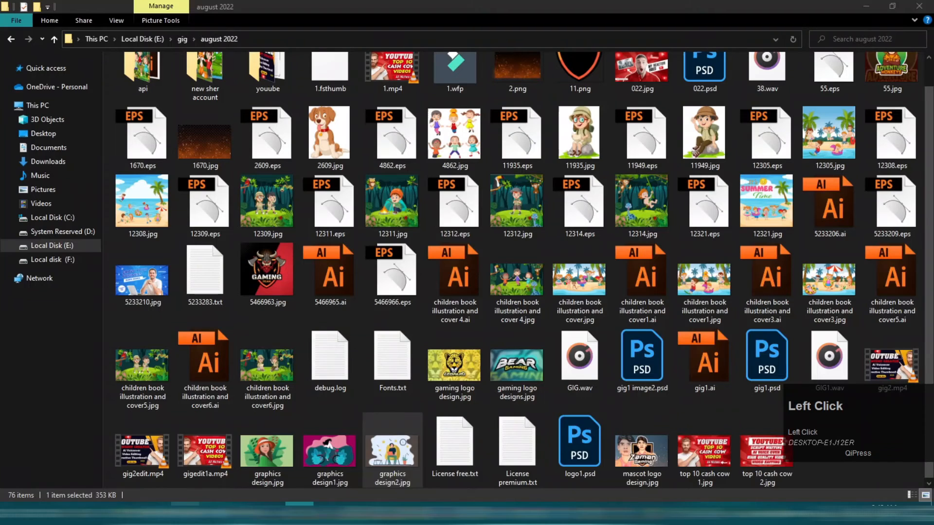
pyautogui.scroll(2, 394, 238)
pyautogui.click(63, 250)
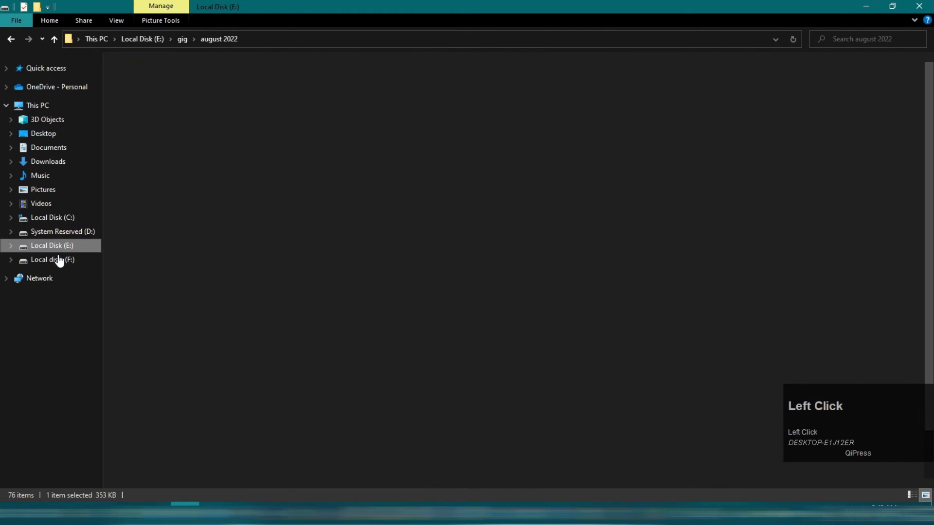
pyautogui.click(66, 259)
pyautogui.doubleClick(594, 242)
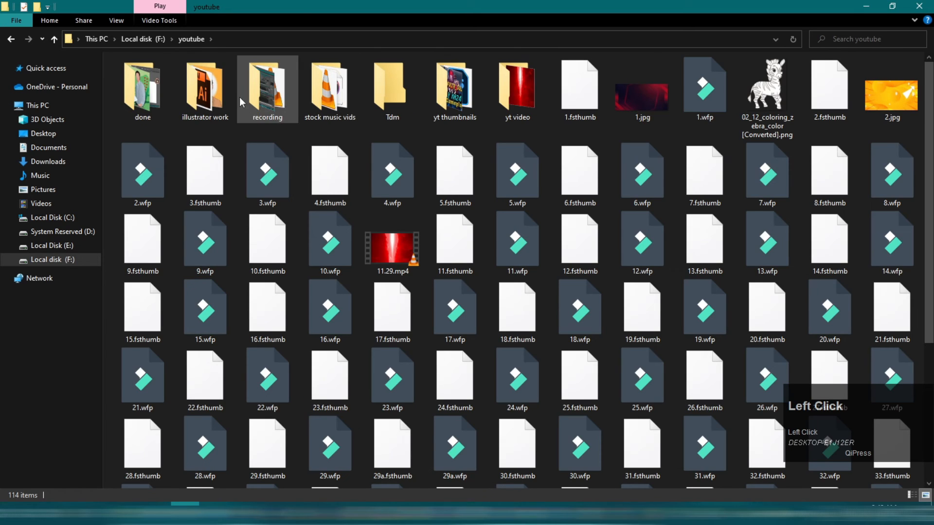
pyautogui.doubleClick(197, 87)
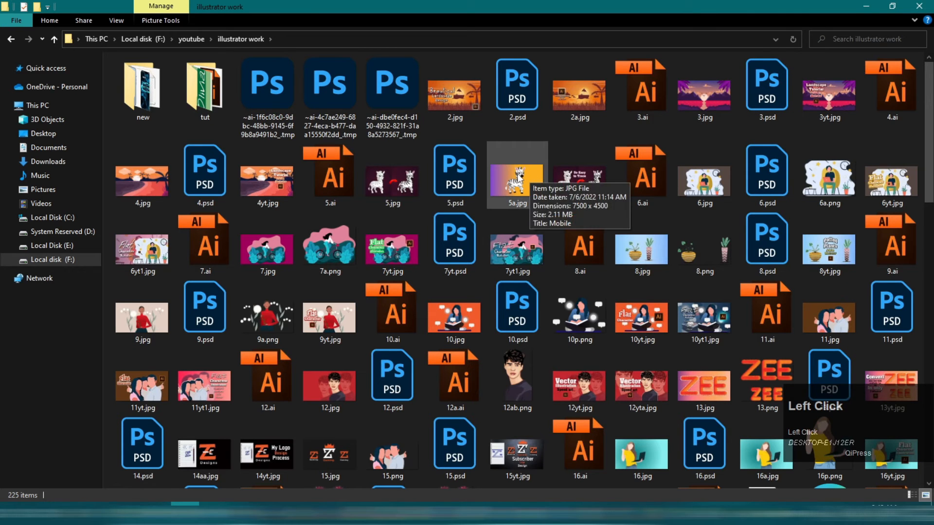
# Open the reference image 5a.jpg, examine the finished zebra's colours, and close the image.
pyautogui.doubleClick(532, 171)
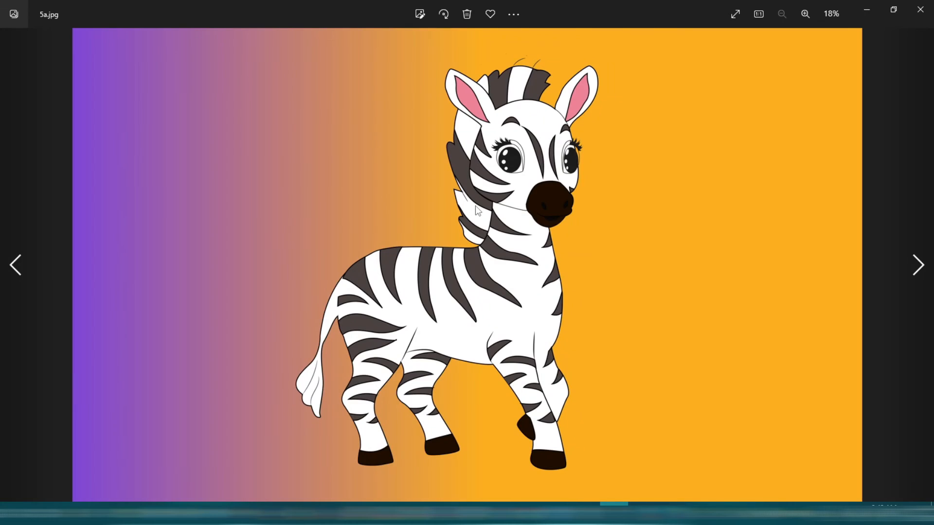
pyautogui.scroll(2, 477, 210)
pyautogui.click(919, 10)
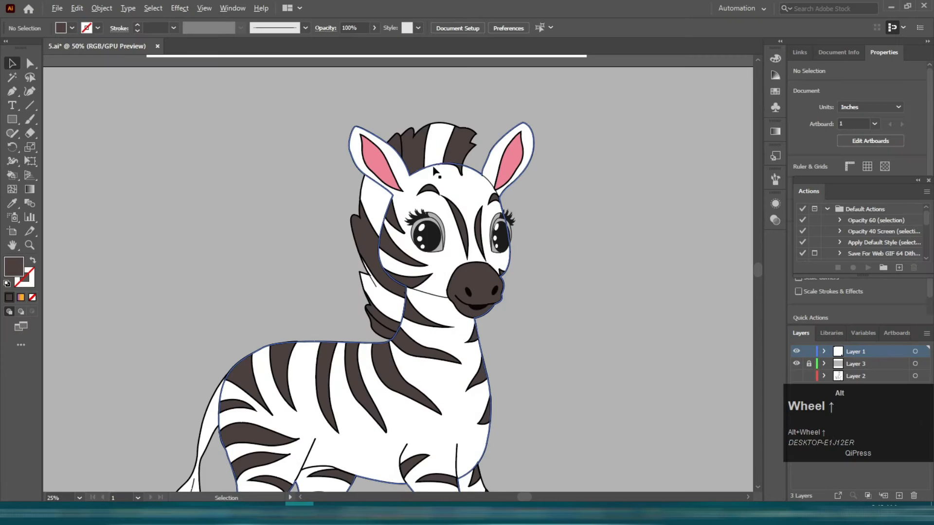
# Select the zebra's Live Paint group and sample white from the colour palette with the Live Paint Bucket.
pyautogui.keyDown('alt'); pyautogui.scroll(-1, 491, 187); pyautogui.keyUp('alt')
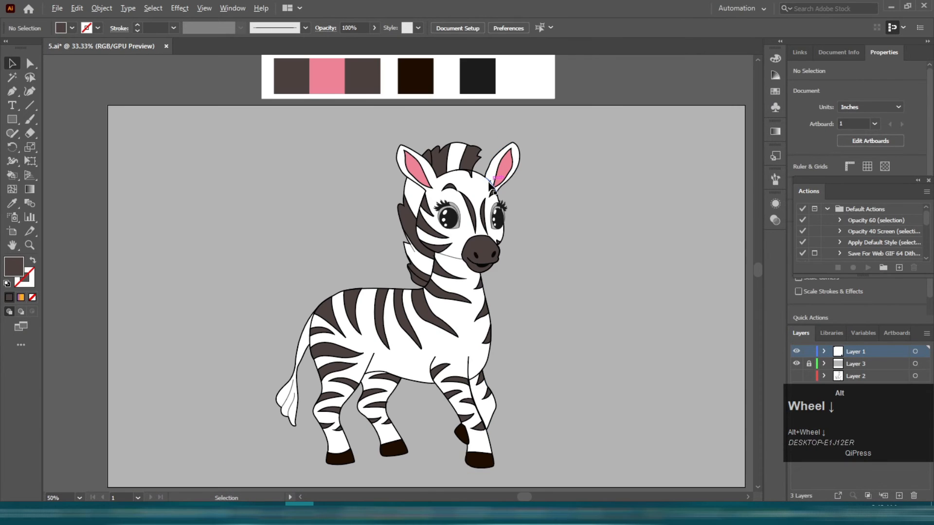
pyautogui.keyDown('alt'); pyautogui.scroll(2, 545, 186); pyautogui.keyUp('alt')
pyautogui.click(359, 233)
pyautogui.scroll(4, 360, 233)
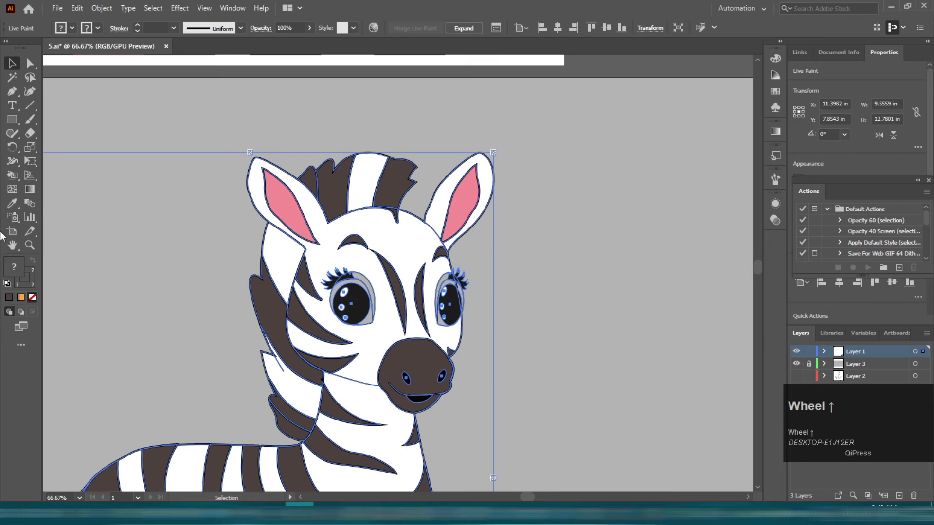
pyautogui.click(12, 175)
pyautogui.scroll(2, 233, 188)
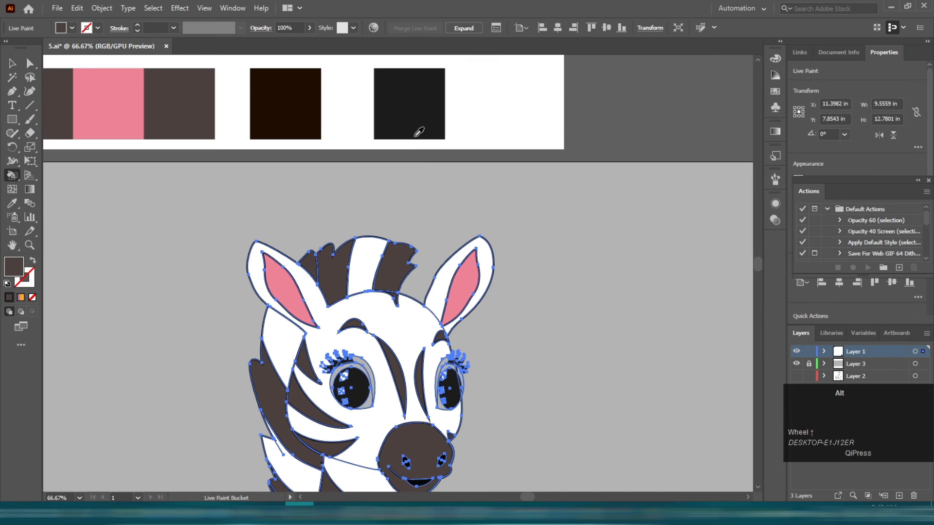
pyautogui.keyDown('alt'); pyautogui.click(496, 111); pyautogui.keyUp('alt')
# Fill the grey upper eyelid, the area around the iris and the inner corner of the zebra's larger eye with white.
pyautogui.scroll(-1, 417, 202)
pyautogui.keyDown('alt'); pyautogui.scroll(4, 389, 234); pyautogui.keyUp('alt')
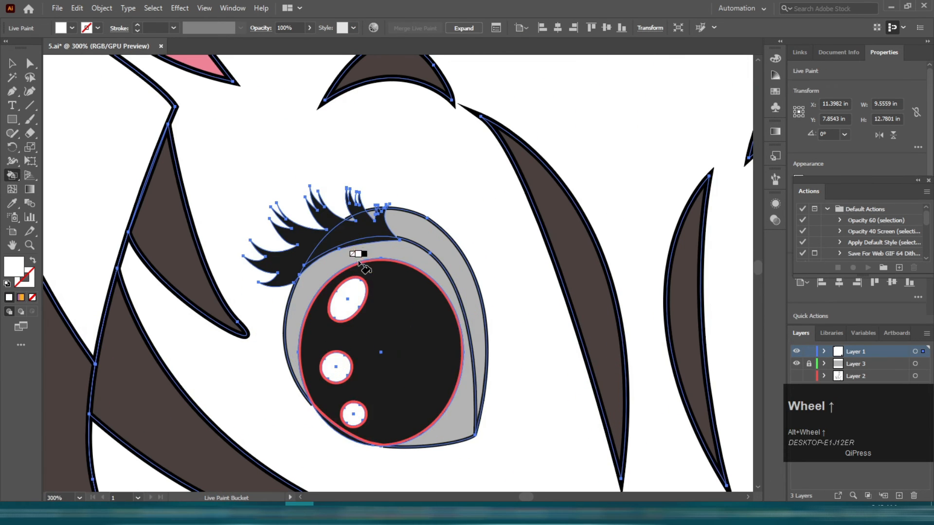
pyautogui.click(355, 262)
pyautogui.click(419, 221)
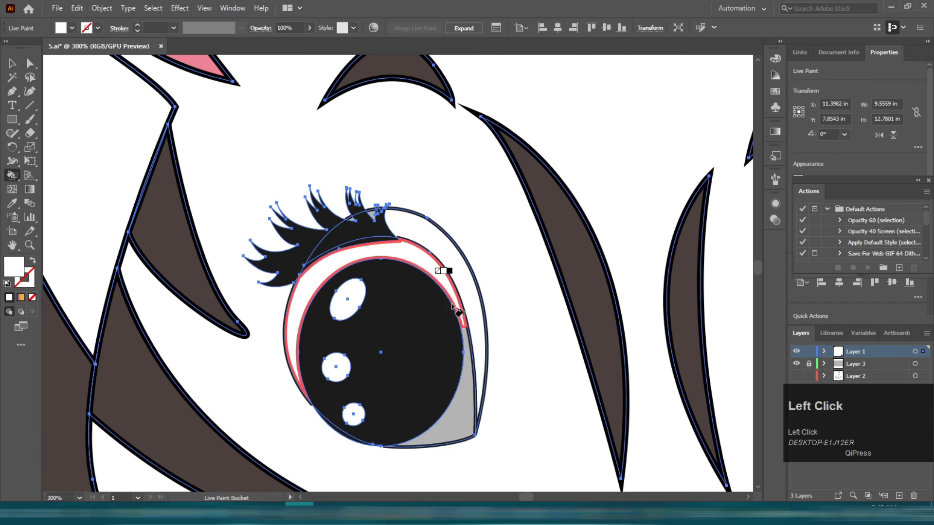
pyautogui.click(458, 413)
# Fill the grey eyelid and all areas around the iris of the smaller far eye with white, then deselect the zebra.
pyautogui.keyDown('alt'); pyautogui.scroll(-3, 457, 369); pyautogui.keyUp('alt')
pyautogui.keyDown('alt'); pyautogui.scroll(3, 453, 229); pyautogui.keyUp('alt')
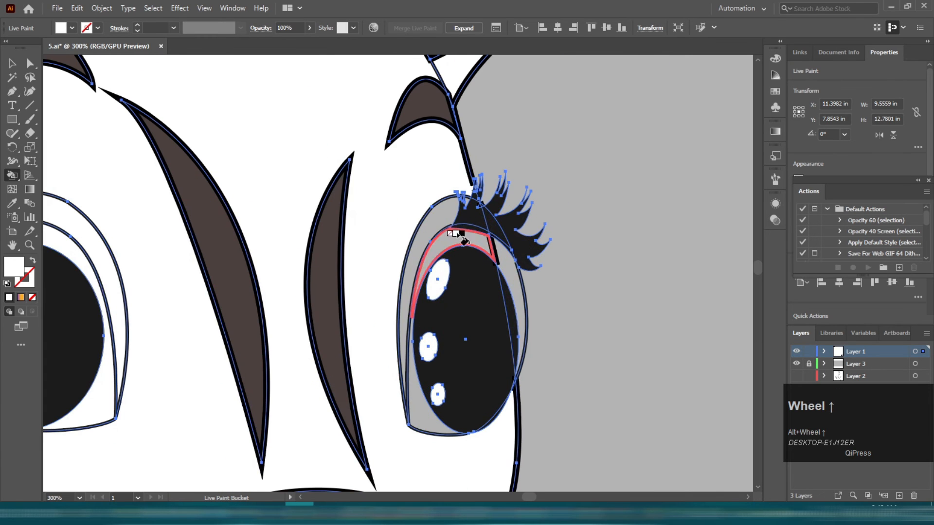
pyautogui.click(452, 220)
pyautogui.click(450, 244)
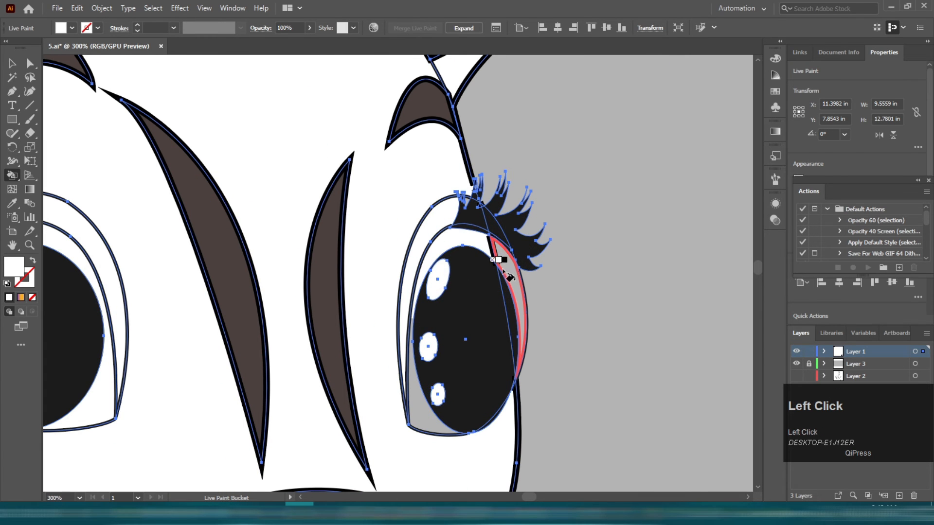
pyautogui.click(506, 274)
pyautogui.click(417, 418)
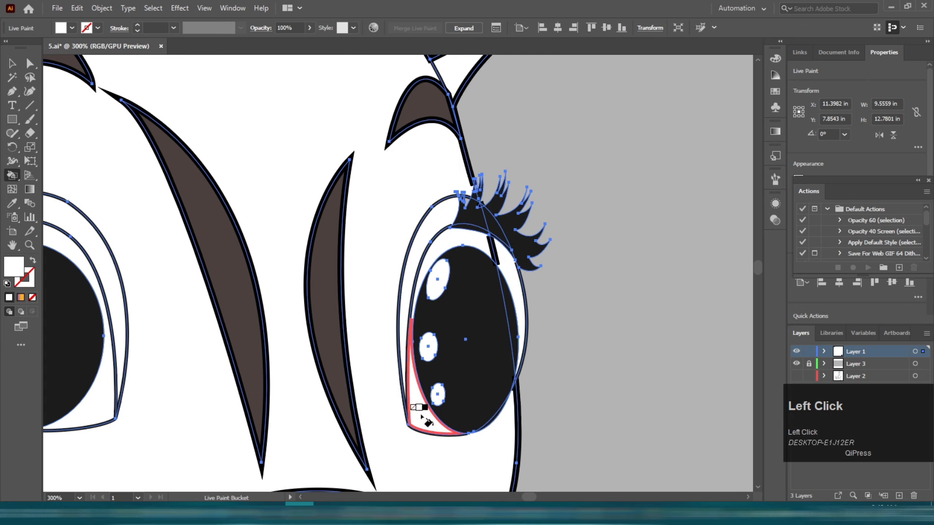
pyautogui.press('v')
pyautogui.keyDown('alt'); pyautogui.scroll(-3, 486, 291); pyautogui.keyUp('alt')
pyautogui.click(584, 253)
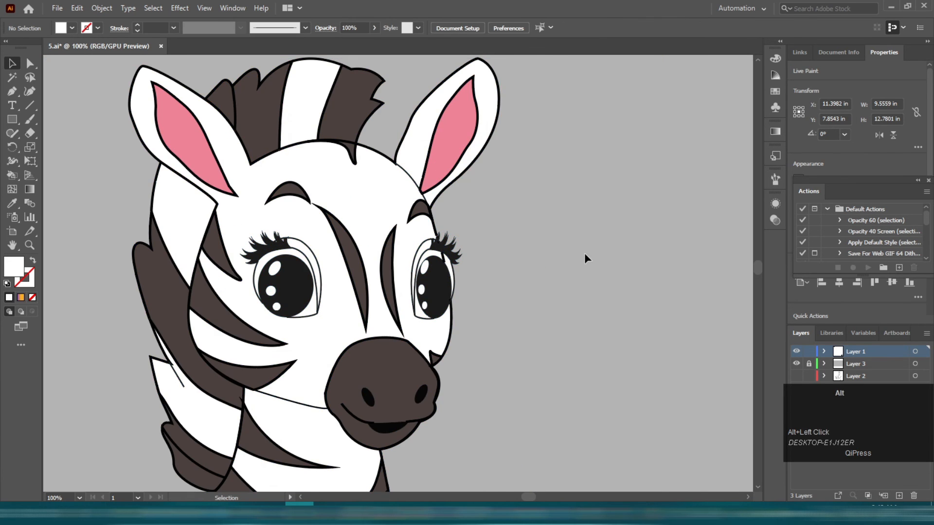
pyautogui.keyDown('alt'); pyautogui.scroll(-1, 490, 258); pyautogui.keyUp('alt')
pyautogui.keyDown('alt'); pyautogui.scroll(3, 492, 260); pyautogui.keyUp('alt')
pyautogui.click(590, 254)
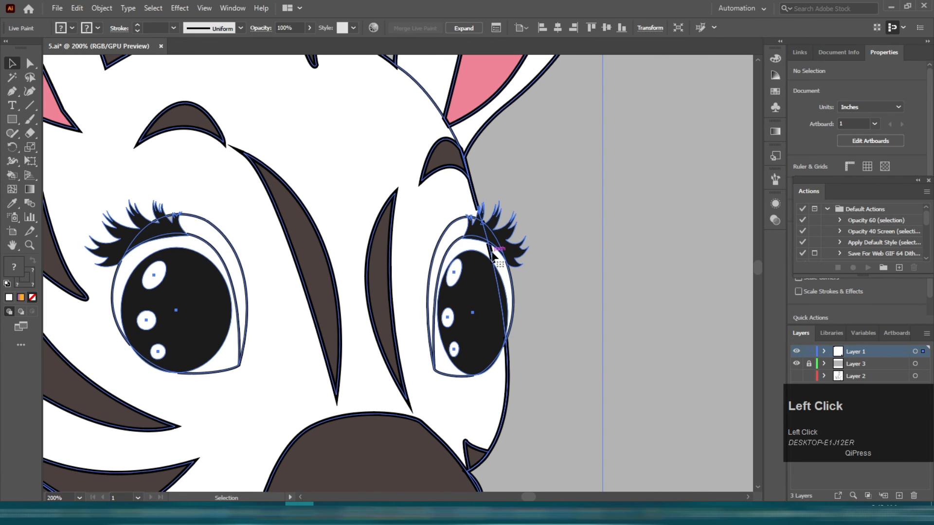
pyautogui.keyDown('alt'); pyautogui.scroll(-2, 528, 234); pyautogui.keyUp('alt')
pyautogui.click(546, 311)
# Isolate the Live Paint group, send the raised front hoof to the back, and exit isolation mode.
pyautogui.scroll(-6, 546, 312)
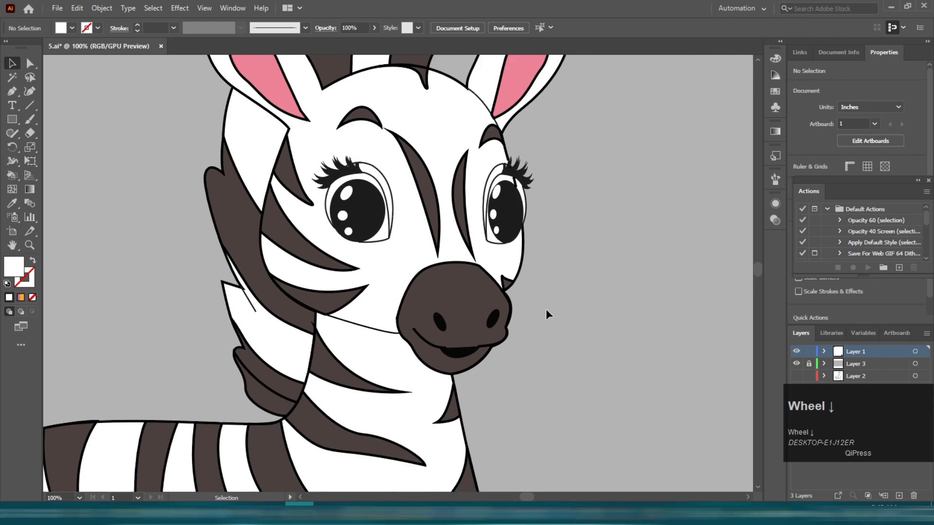
pyautogui.scroll(-10, 548, 316)
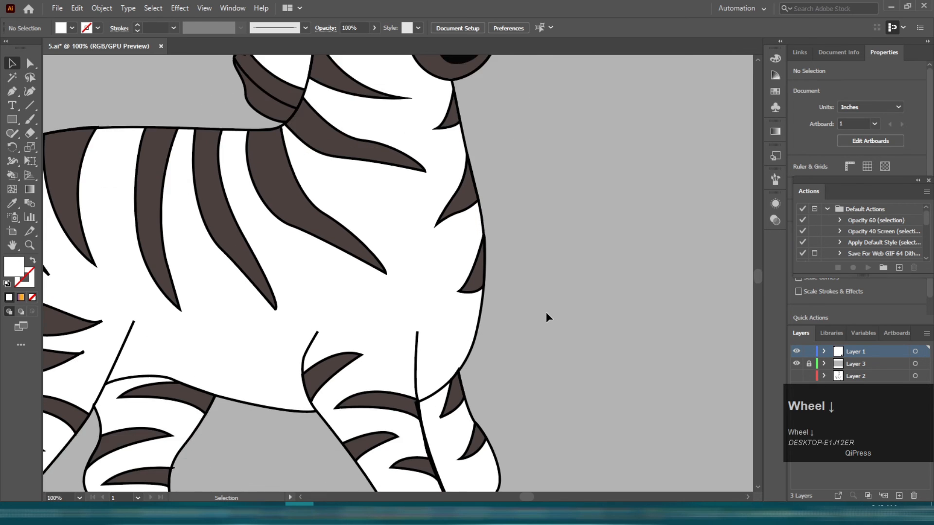
pyautogui.press('space')
pyautogui.moveTo(274, 330); pyautogui.dragTo(442, 301)
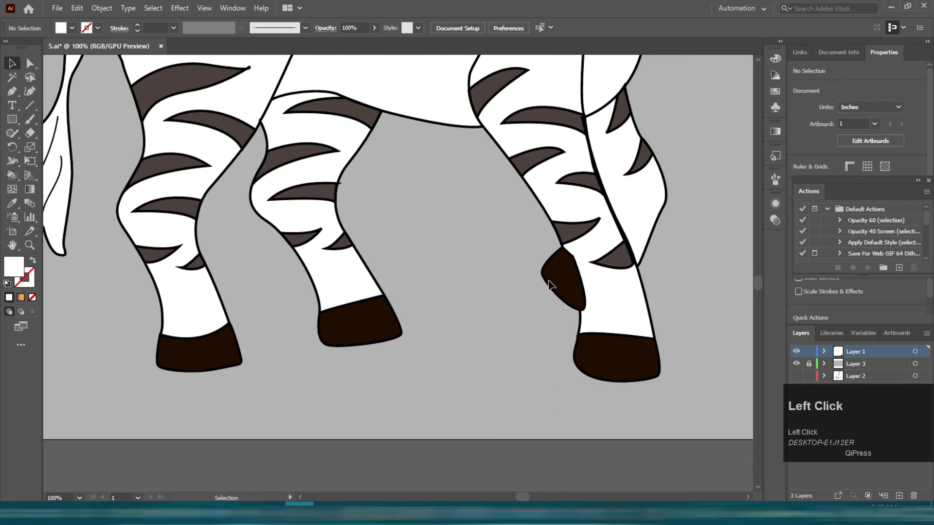
pyautogui.click(562, 276)
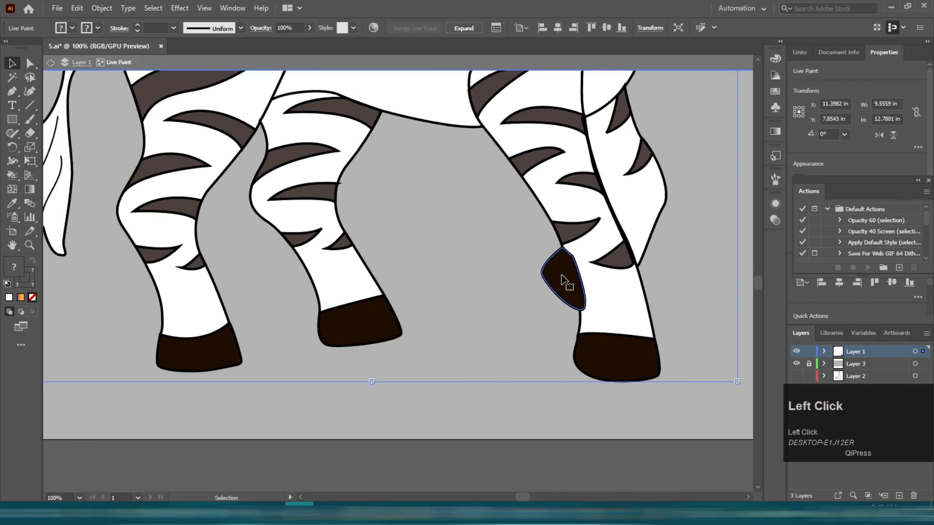
pyautogui.doubleClick(562, 281)
pyautogui.hotkey('ctrl', 'shift', '[')
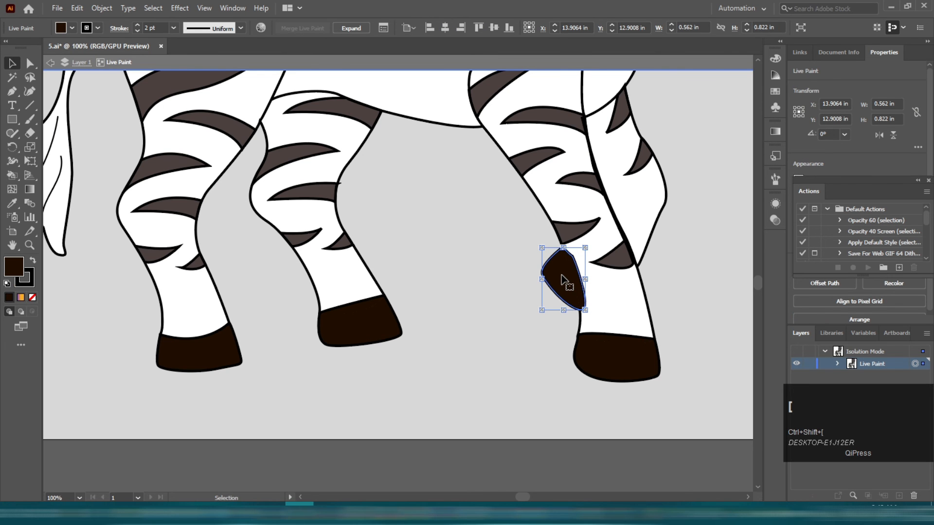
pyautogui.click(502, 340)
pyautogui.scroll(-4, 490, 309)
pyautogui.click(490, 342)
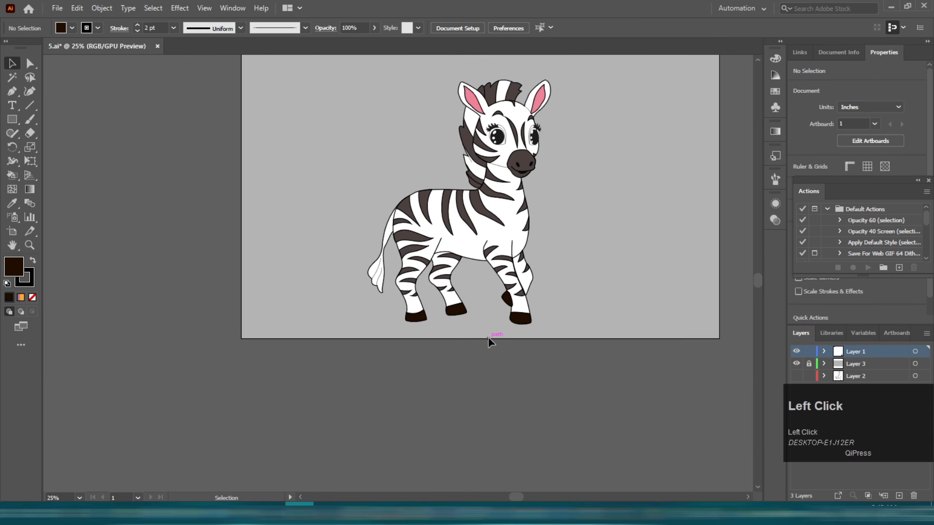
pyautogui.scroll(2, 490, 342)
pyautogui.scroll(1, 567, 180)
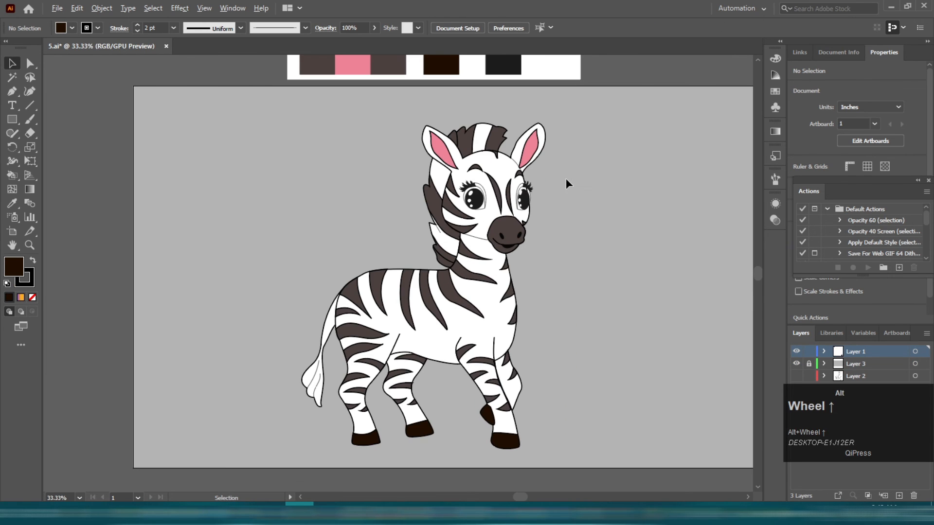